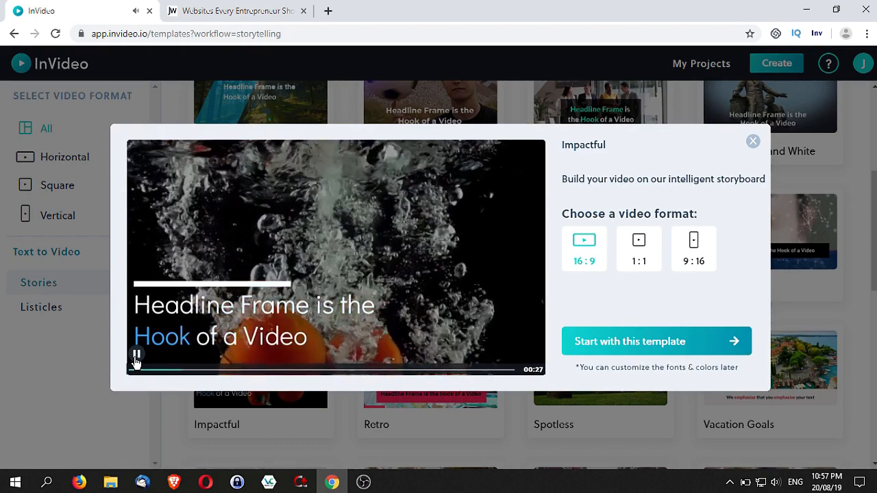
Preview the Impactful template's sample video in 16:9, pausing to examine its text styles.
{"action": "left_click", "coordinate": [136, 357]}
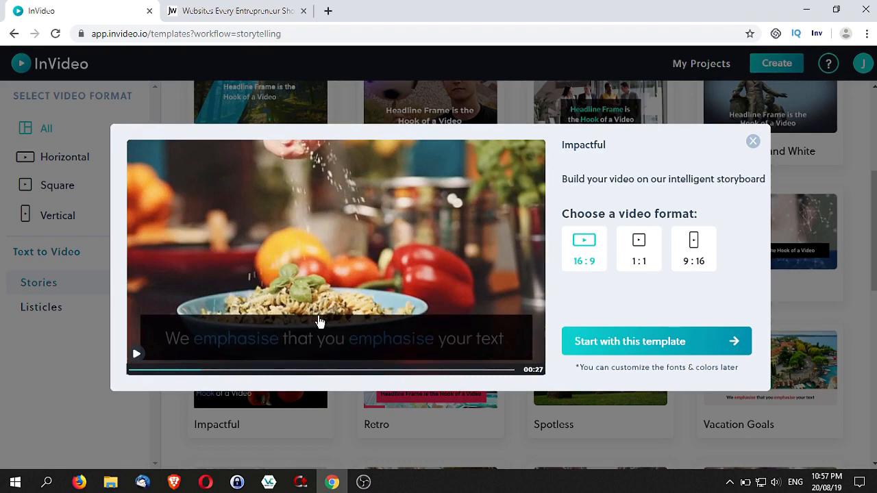
{"action": "left_click", "coordinate": [137, 355]}
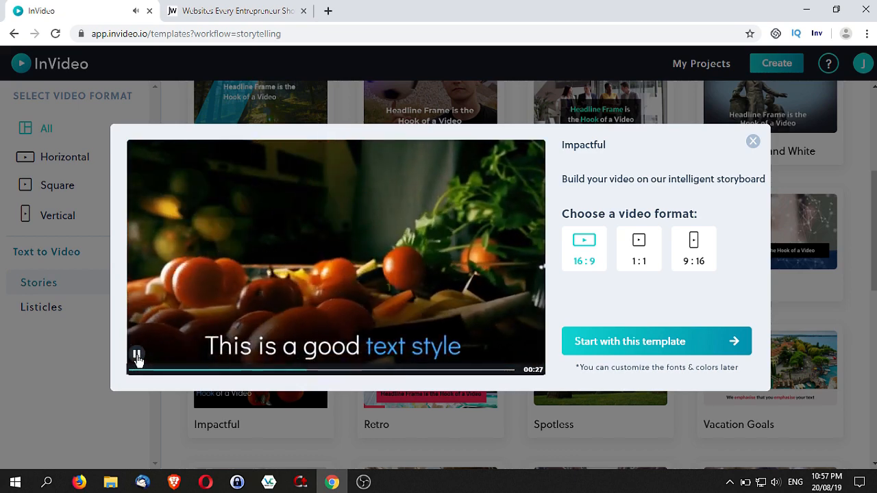
{"action": "left_click", "coordinate": [140, 356]}
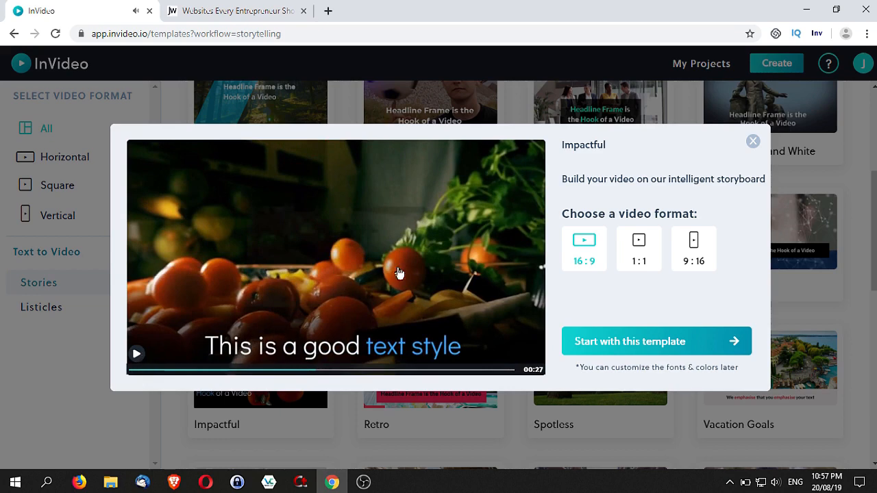
Preview the Impactful template in 1:1 and 9:16, and start a project with it in the 16:9 format.
{"action": "left_click", "coordinate": [636, 252]}
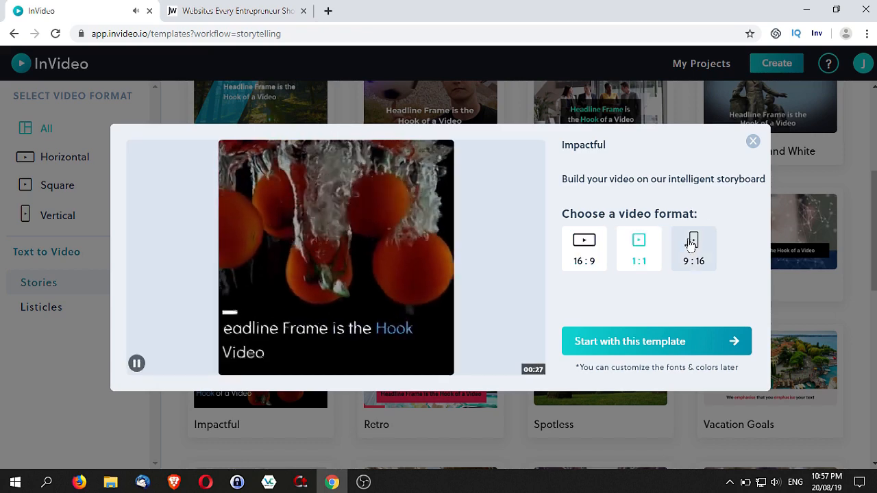
{"action": "left_click", "coordinate": [692, 245]}
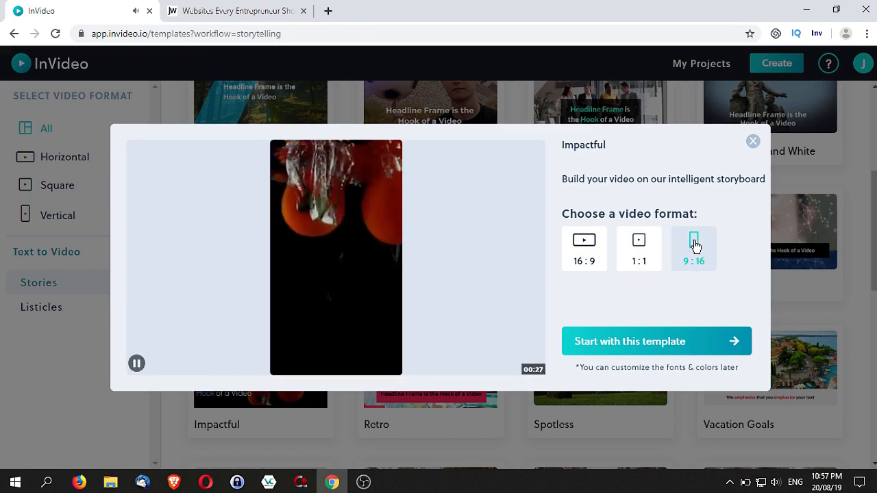
{"action": "left_click", "coordinate": [583, 247]}
{"action": "left_click", "coordinate": [637, 346]}
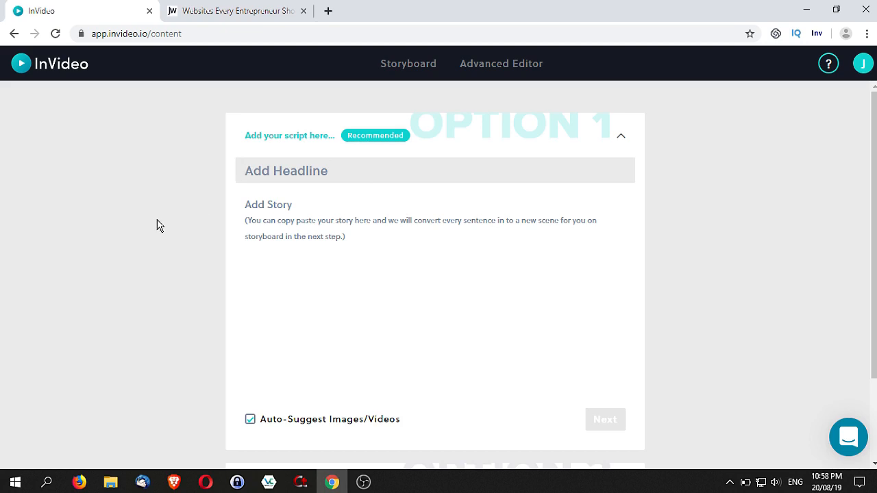
Look over the headline and story script option, and open the option for building the video from a URL.
{"action": "scroll", "coordinate": [157, 226], "scroll_direction": "down", "scroll_amount": 1}
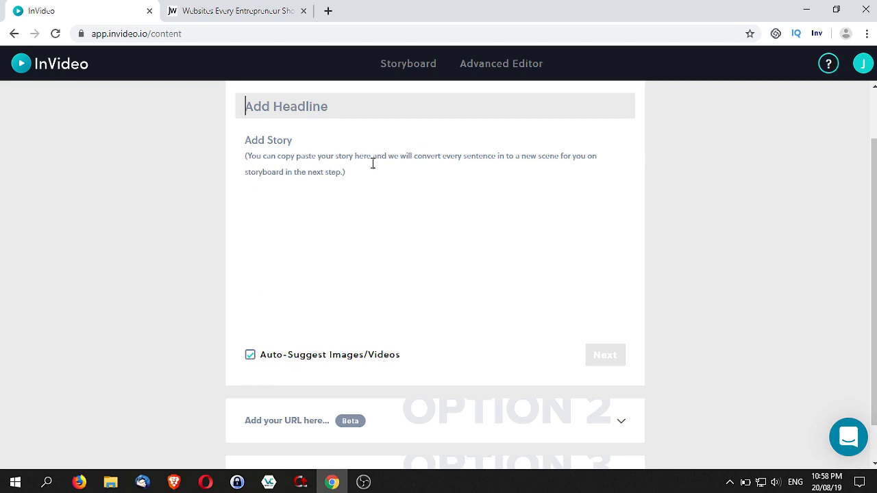
{"action": "left_click", "coordinate": [257, 163]}
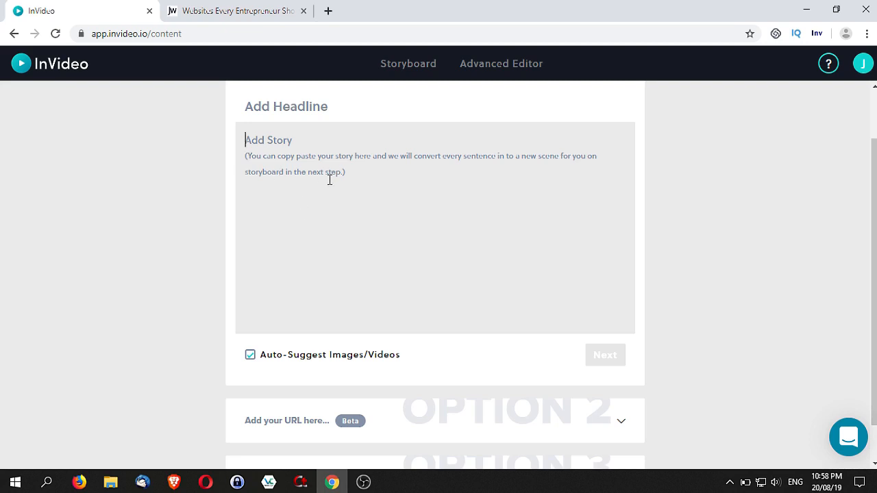
{"action": "scroll", "coordinate": [451, 199], "scroll_direction": "down", "scroll_amount": 1}
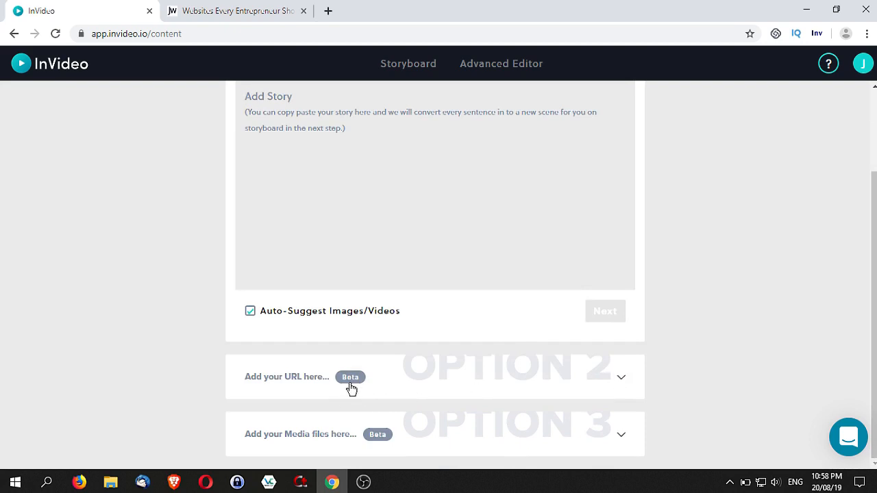
{"action": "left_click", "coordinate": [624, 381]}
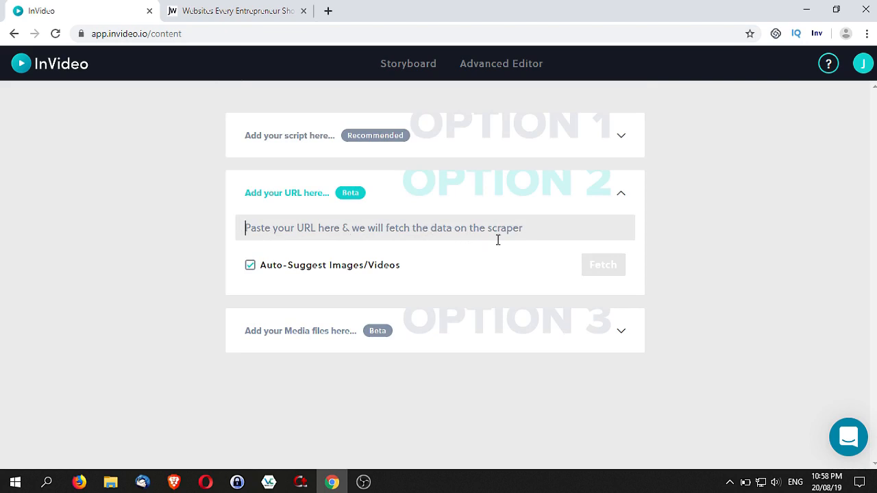
Copy the web address of the "Websites Every Entrepreneur Should Know" article and fetch its content for the video.
{"action": "left_click", "coordinate": [240, 14]}
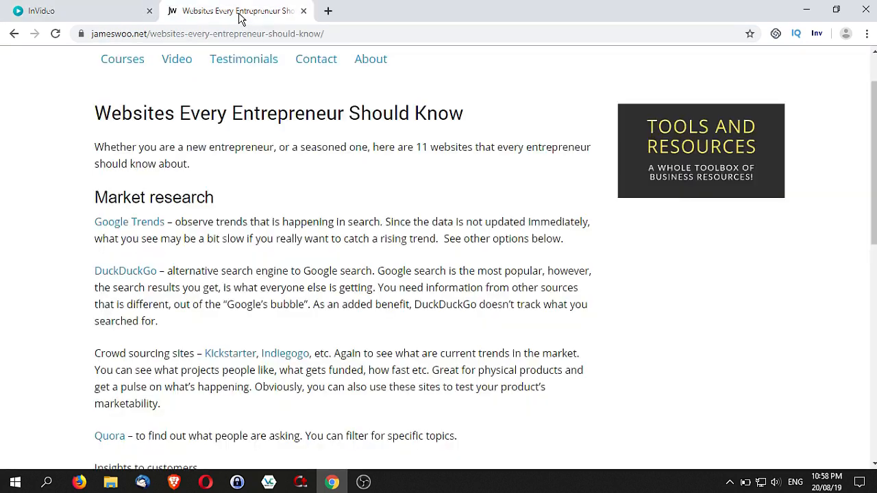
{"action": "left_click", "coordinate": [272, 33]}
{"action": "key", "text": "ctrl+c"}
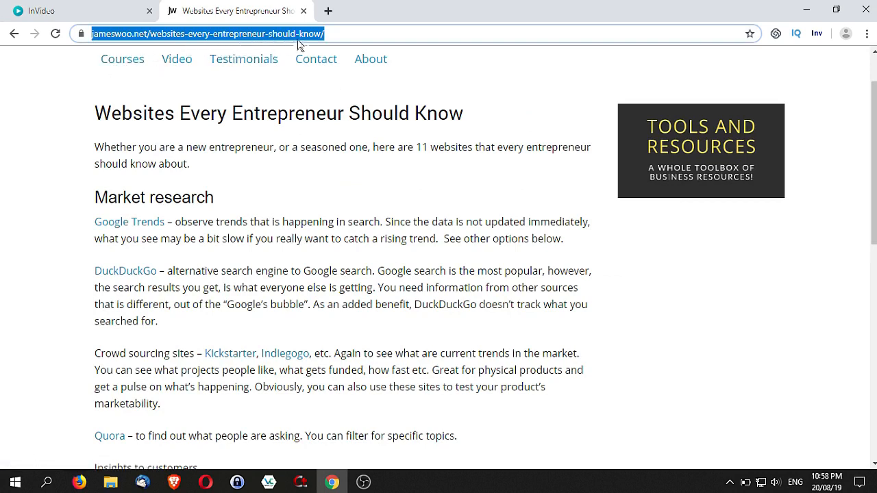
{"action": "left_click", "coordinate": [83, 11]}
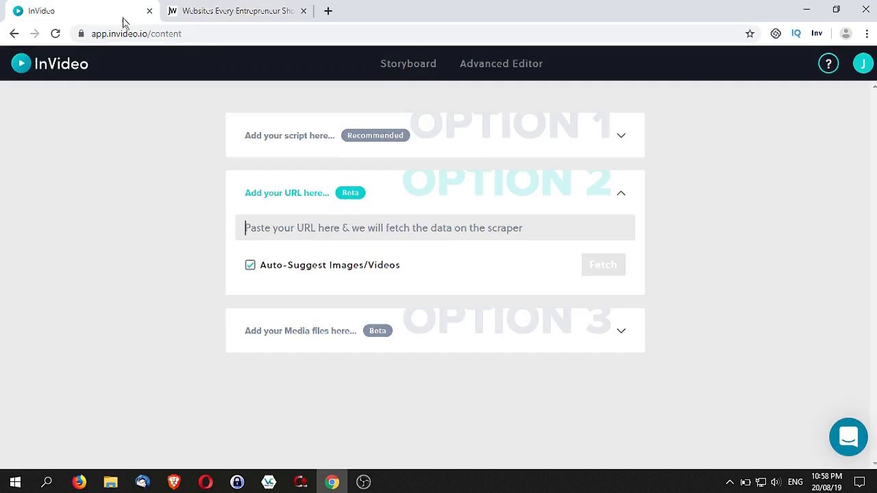
{"action": "left_click", "coordinate": [261, 228]}
{"action": "key", "text": "ctrl+v"}
{"action": "left_click", "coordinate": [613, 268]}
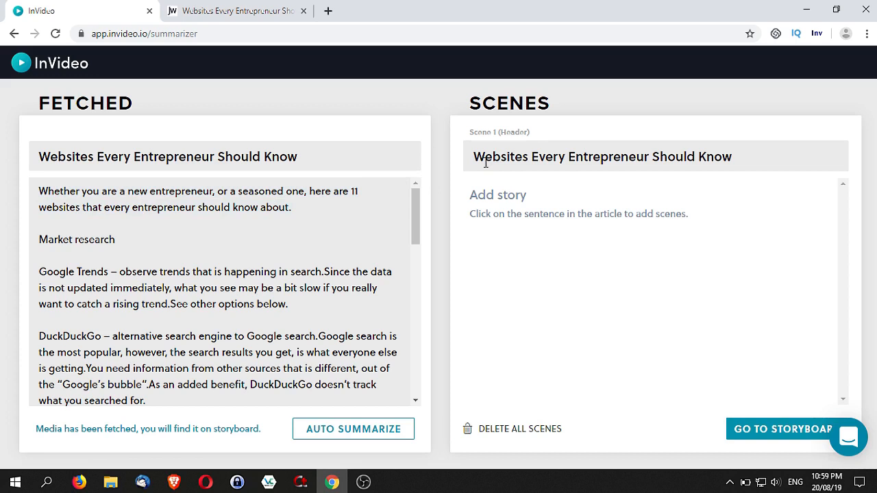
Append "About" to the header scene's title and add the sentence "Google Trends – observe trends that is happening in search." as a scene.
{"action": "left_click", "coordinate": [747, 156]}
{"action": "type", "text": "About"}
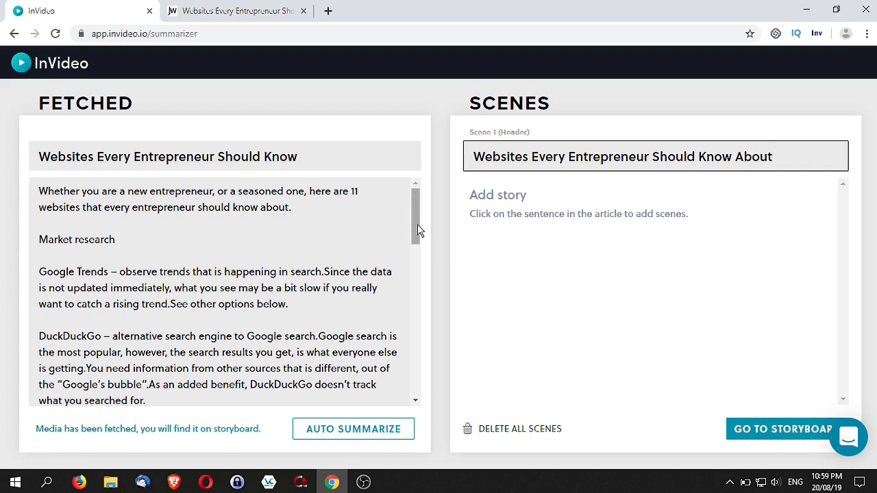
{"action": "left_click", "coordinate": [68, 272]}
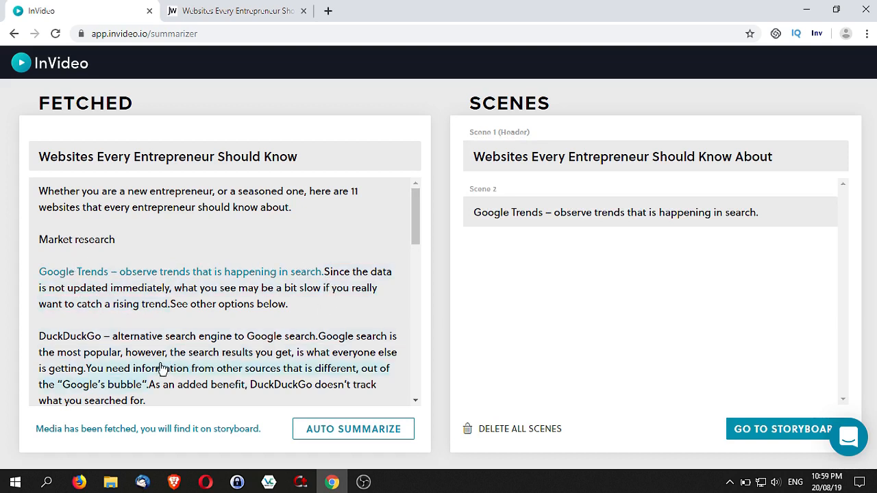
Add the article's "You need information from other sources" sentence as a scene and reword its start to "DuckDuckGo - Get information".
{"action": "scroll", "coordinate": [418, 229], "scroll_direction": "down", "scroll_amount": 1}
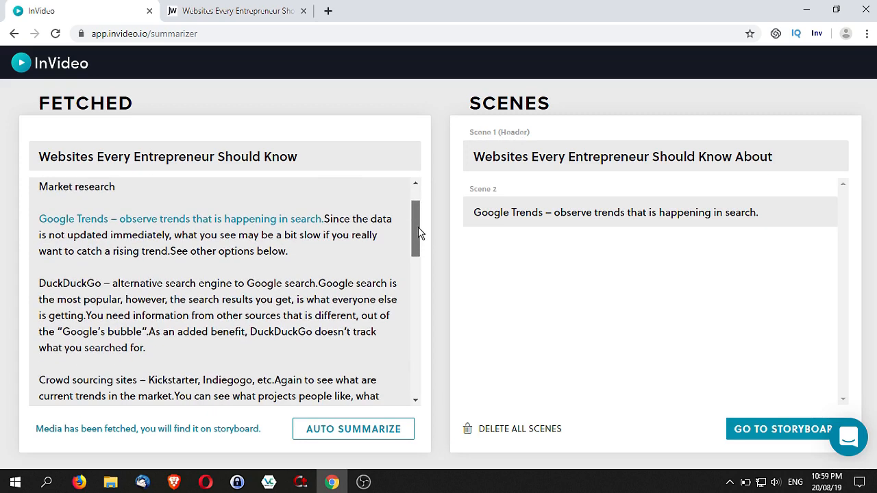
{"action": "left_click", "coordinate": [220, 317]}
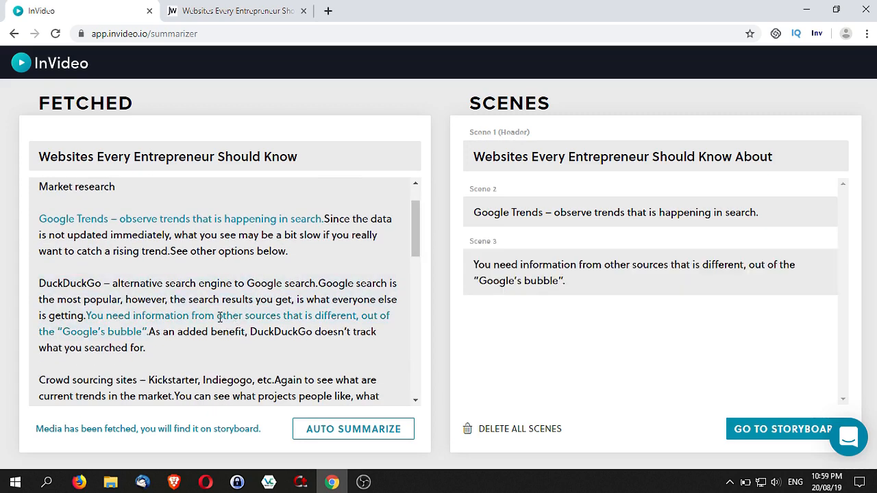
{"action": "left_click", "coordinate": [475, 263]}
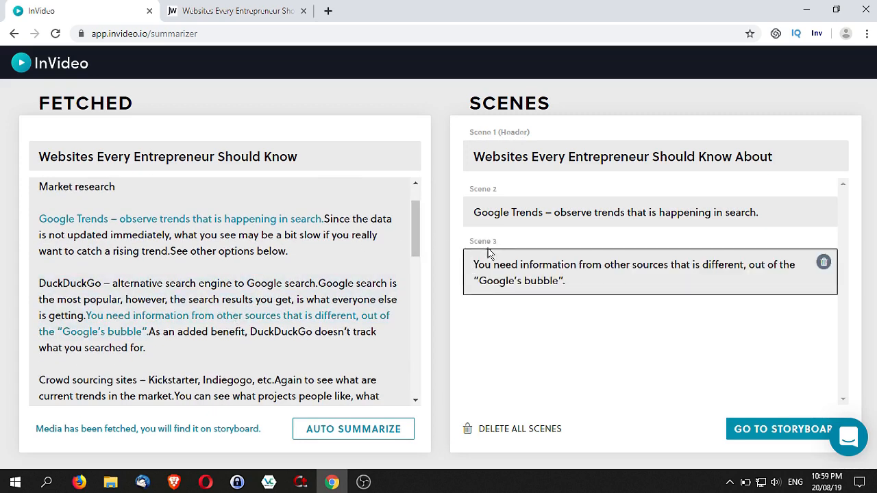
{"action": "type", "text": "Duck"}
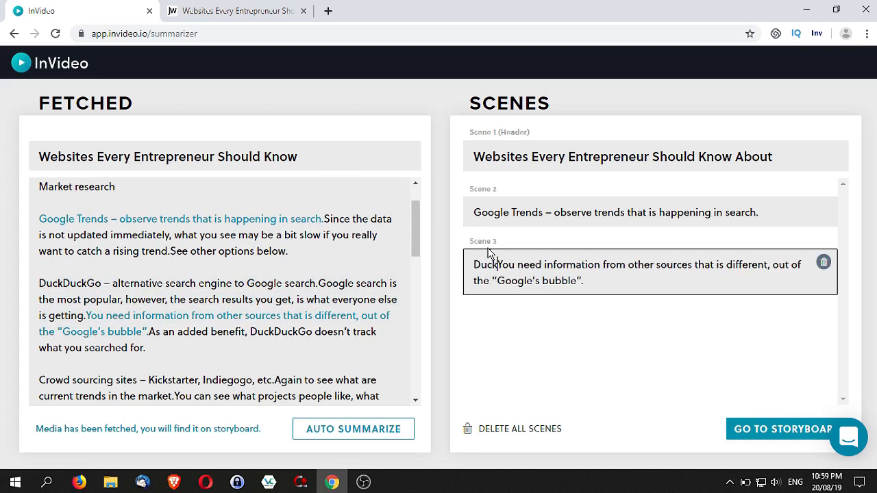
{"action": "type", "text": "Duck GYo"}
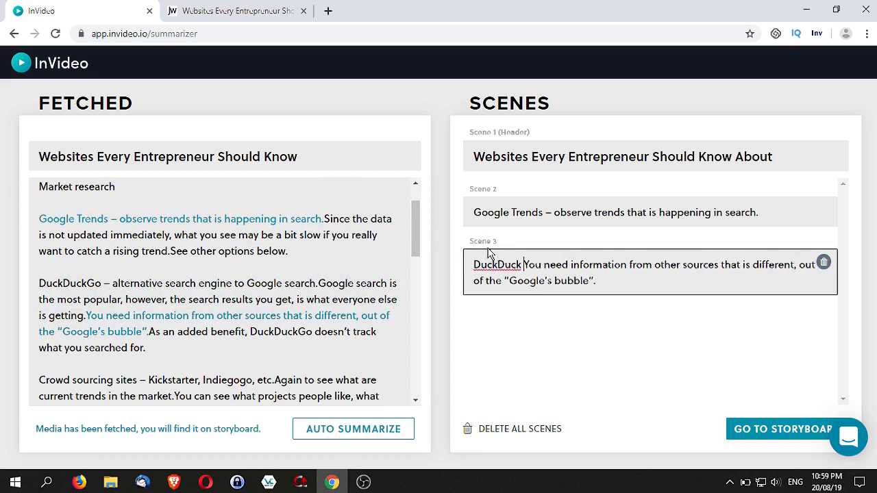
{"action": "key", "text": "BackSpace"}
{"action": "key", "text": "BackSpace"}
{"action": "key", "text": "BackSpace"}
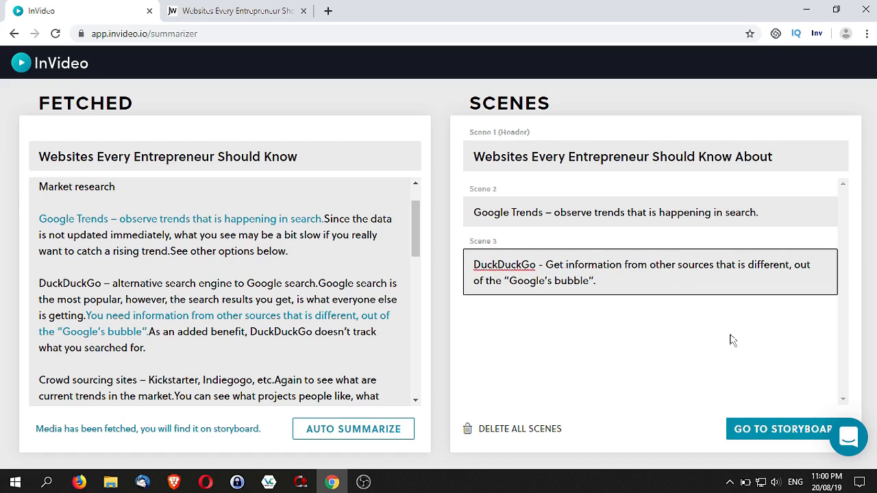
{"action": "left_click", "coordinate": [685, 337]}
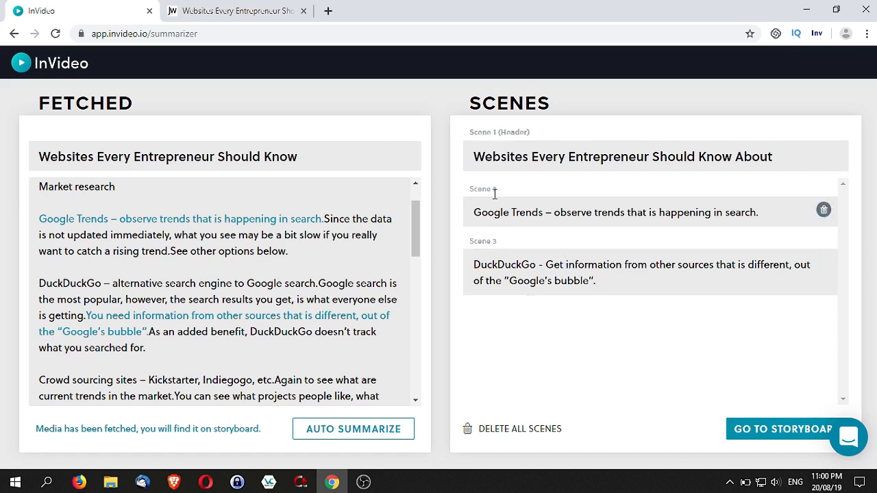
Add the article sentence "Quora – to find out what people are asking." as a scene.
{"action": "scroll", "coordinate": [233, 298], "scroll_direction": "down", "scroll_amount": 2}
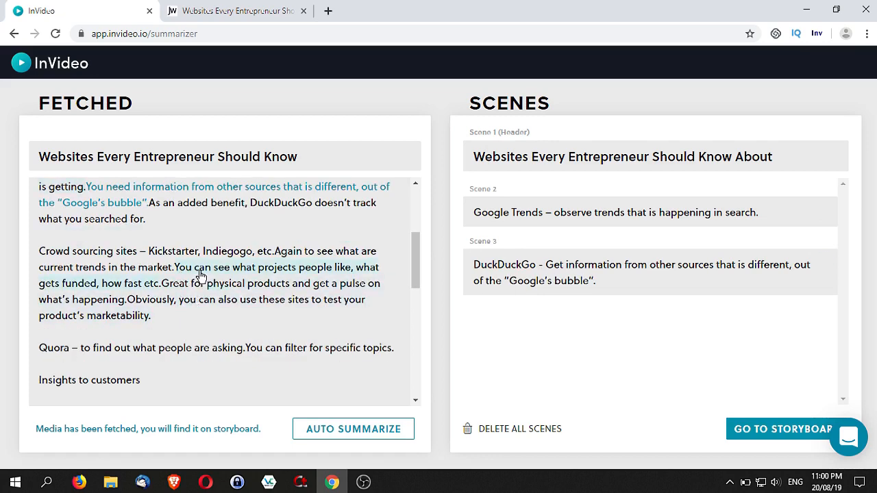
{"action": "scroll", "coordinate": [200, 276], "scroll_direction": "down", "scroll_amount": 1}
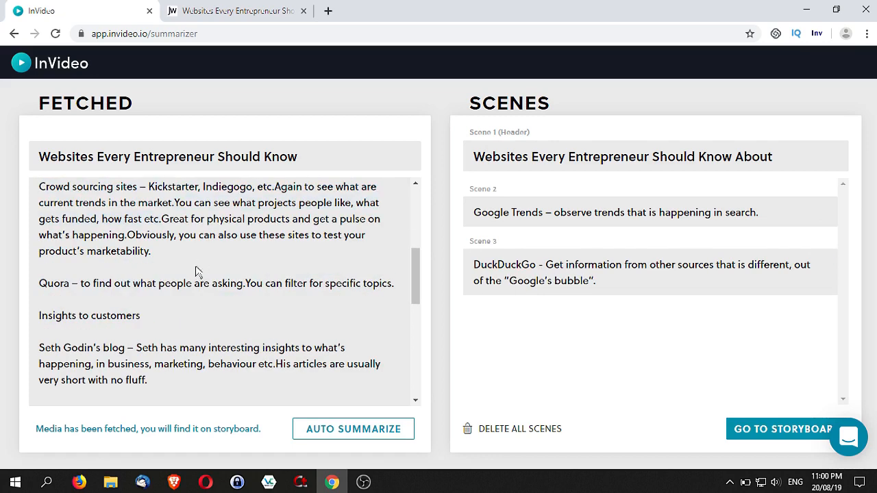
{"action": "left_click", "coordinate": [60, 290]}
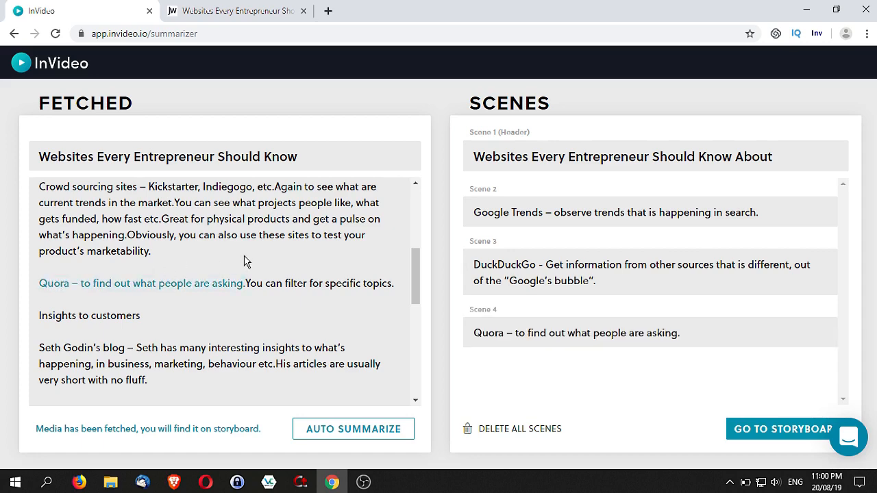
Add the GetPocket sentence as a scene and delete ", and not disrupt your flow" from its text.
{"action": "scroll", "coordinate": [244, 260], "scroll_direction": "down", "scroll_amount": 2}
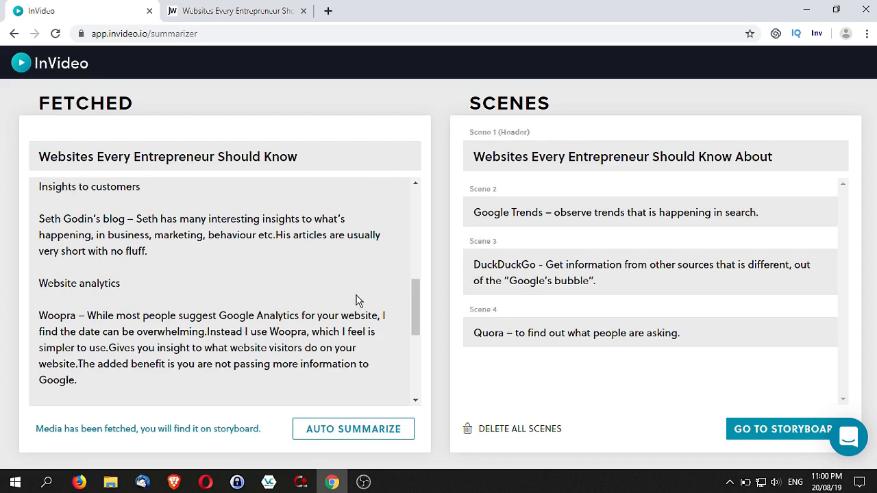
{"action": "left_click_drag", "start_coordinate": [415, 309], "coordinate": [420, 377]}
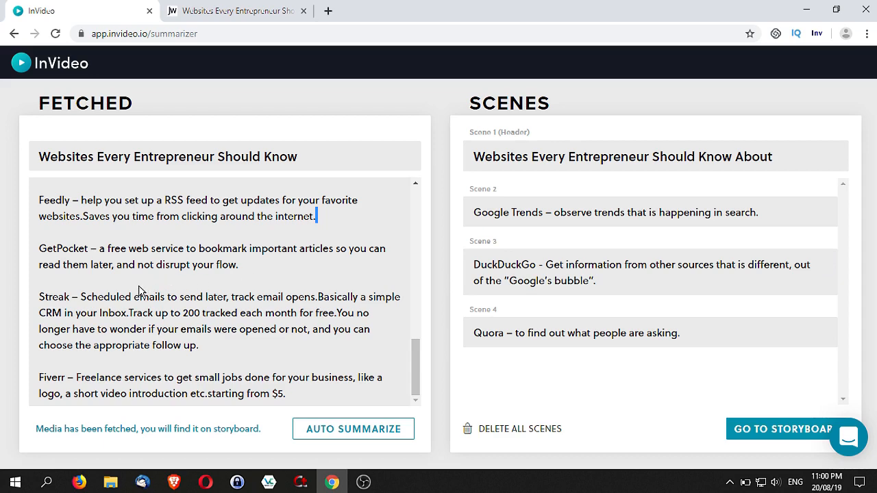
{"action": "left_click", "coordinate": [63, 249]}
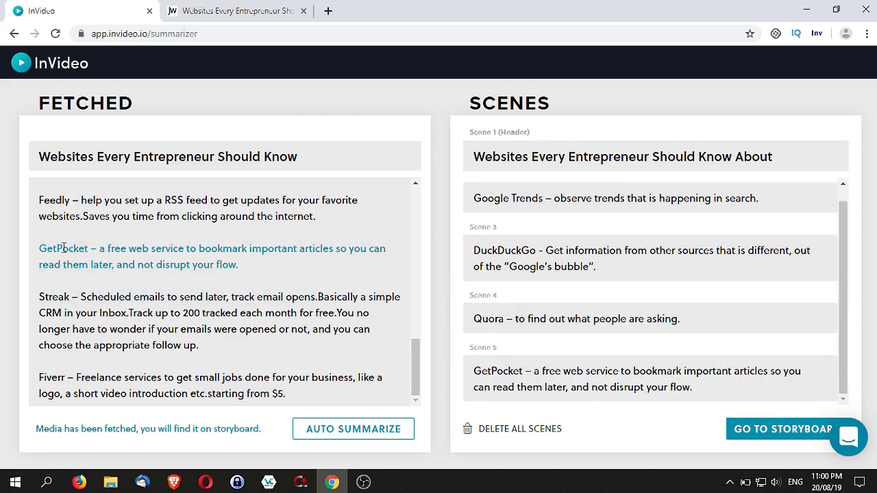
{"action": "left_click", "coordinate": [623, 376]}
{"action": "left_click_drag", "start_coordinate": [566, 388], "coordinate": [689, 384]}
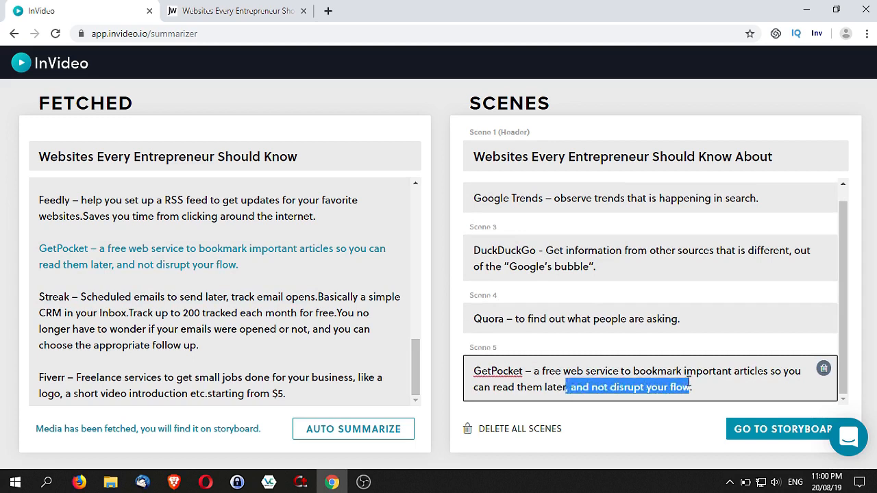
{"action": "key", "text": "BackSpace"}
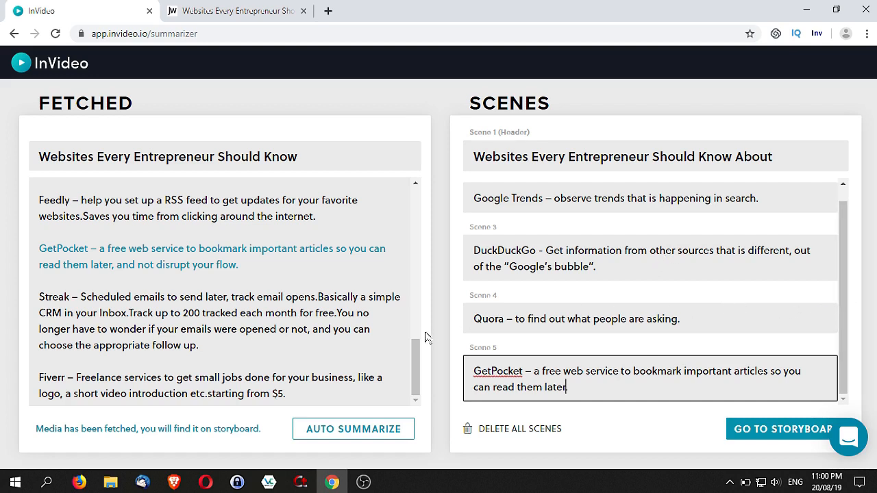
Continue to the storyboard and review the media and text of all five generated scenes.
{"action": "left_click", "coordinate": [770, 436]}
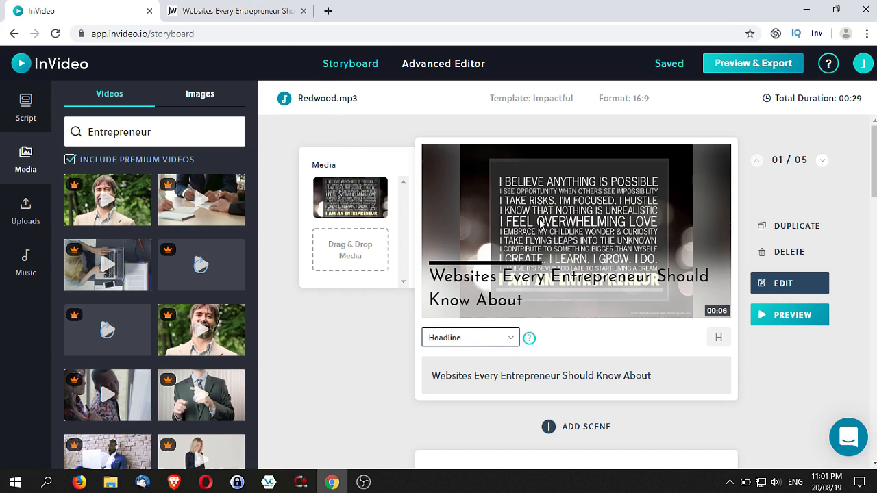
{"action": "scroll", "coordinate": [546, 236], "scroll_direction": "down", "scroll_amount": 1}
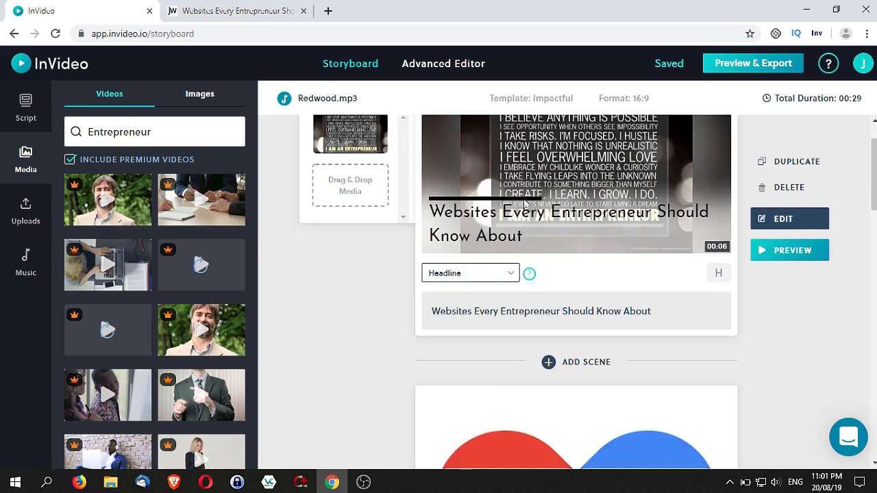
{"action": "scroll", "coordinate": [525, 201], "scroll_direction": "down", "scroll_amount": 4}
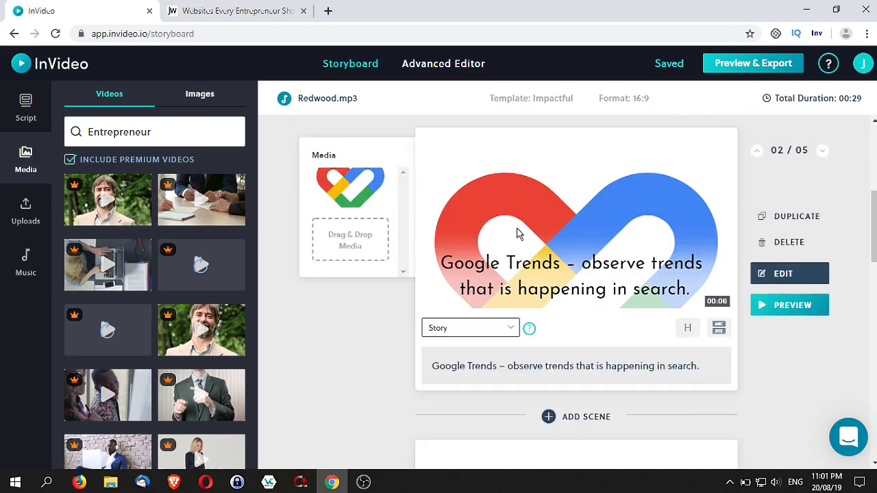
{"action": "scroll", "coordinate": [519, 233], "scroll_direction": "down", "scroll_amount": 6}
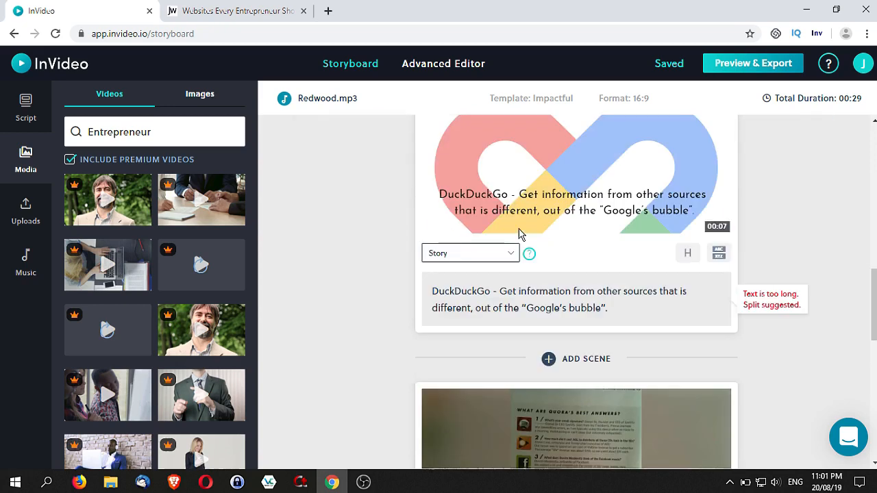
{"action": "scroll", "coordinate": [518, 233], "scroll_direction": "down", "scroll_amount": 5}
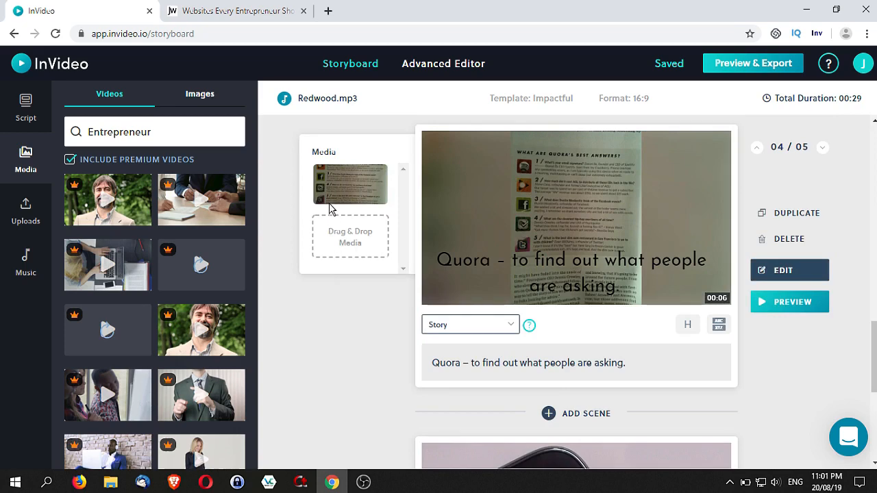
{"action": "scroll", "coordinate": [338, 239], "scroll_direction": "down", "scroll_amount": 3}
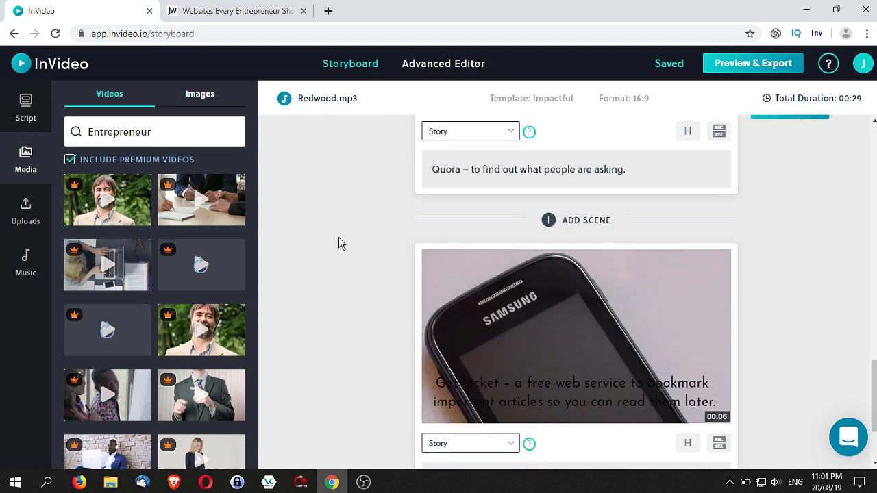
{"action": "scroll", "coordinate": [338, 237], "scroll_direction": "down", "scroll_amount": 2}
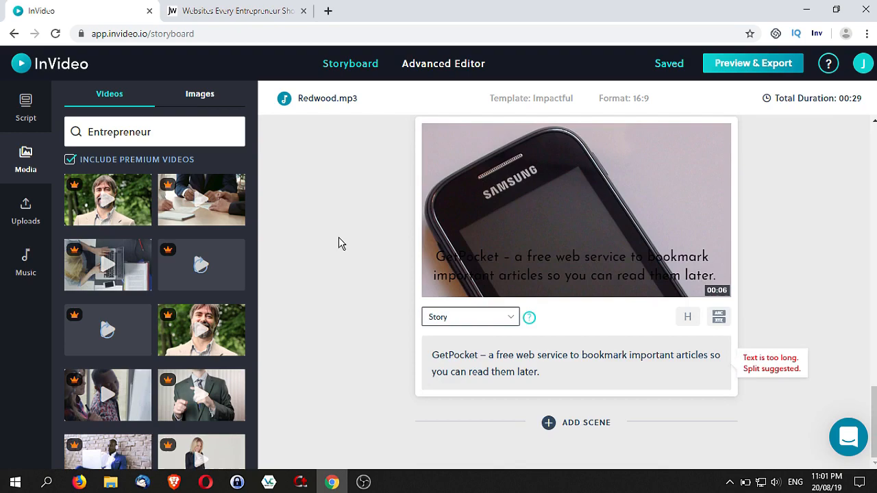
{"action": "scroll", "coordinate": [339, 237], "scroll_direction": "up", "scroll_amount": 20}
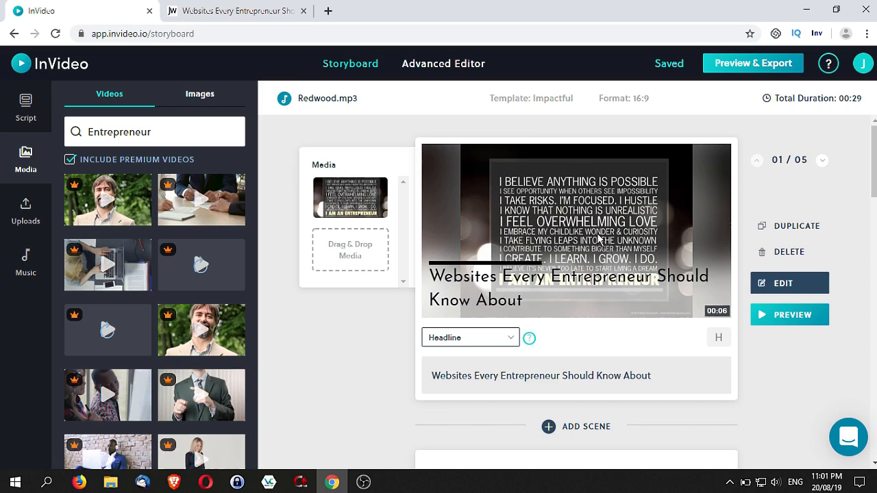
Look at the project in the Advanced Editor, return to the storyboard and preview the header scene.
{"action": "left_click", "coordinate": [448, 69]}
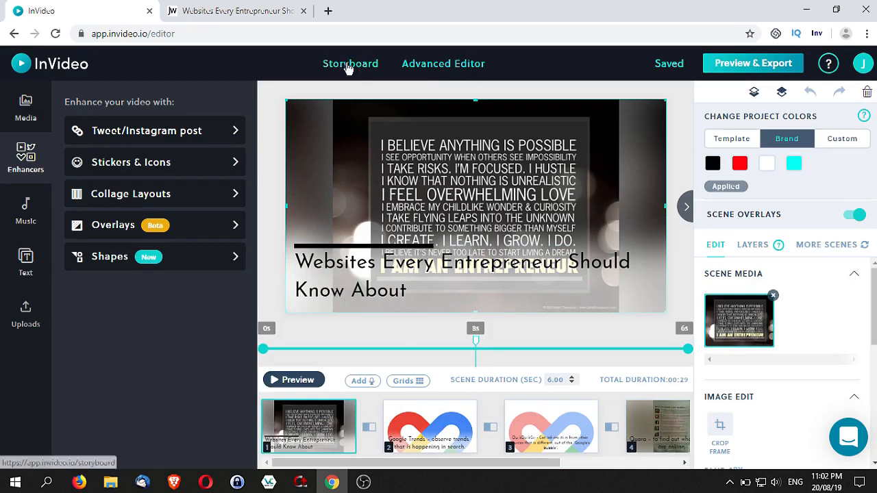
{"action": "left_click", "coordinate": [349, 65]}
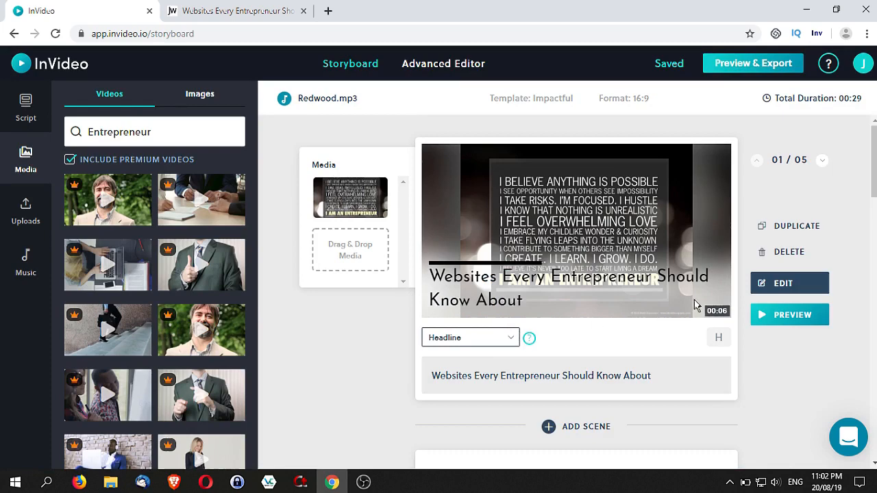
{"action": "left_click", "coordinate": [775, 318]}
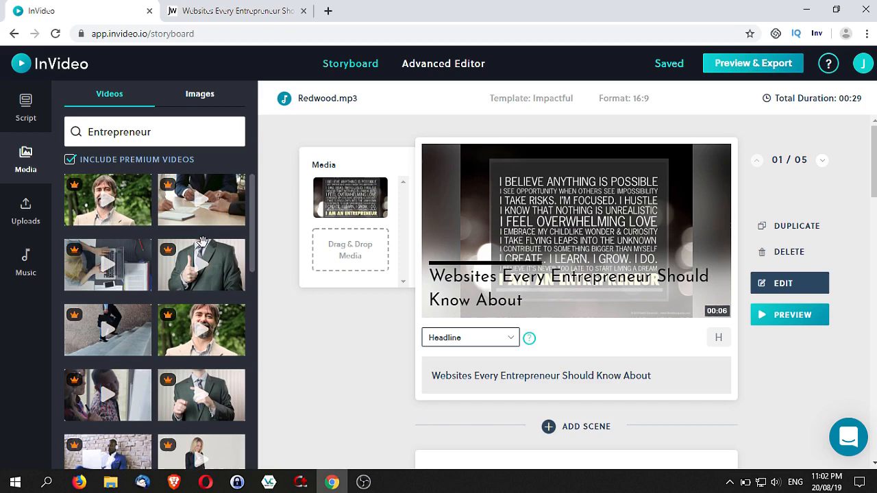
Browse the "Entrepreneur" stock videos and preview the clip of the businessman with laptop and headphones.
{"action": "scroll", "coordinate": [202, 241], "scroll_direction": "down", "scroll_amount": 2}
{"action": "scroll", "coordinate": [202, 241], "scroll_direction": "down", "scroll_amount": 2}
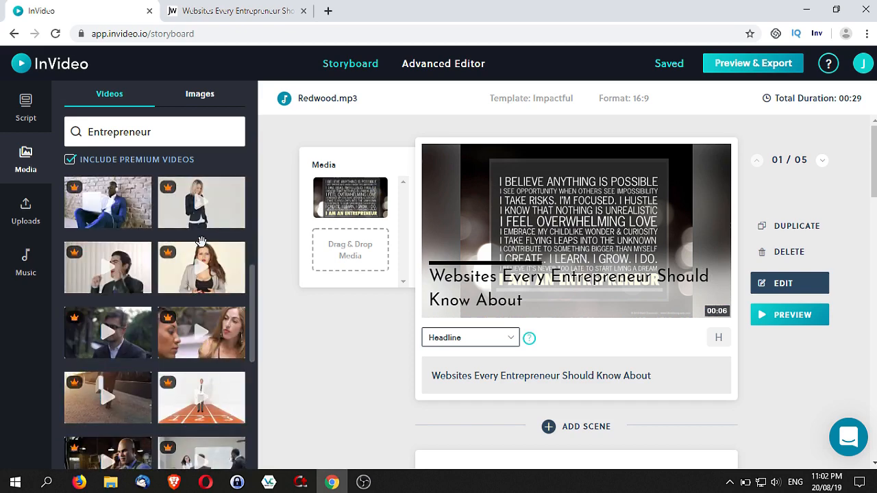
{"action": "scroll", "coordinate": [202, 241], "scroll_direction": "up", "scroll_amount": 2}
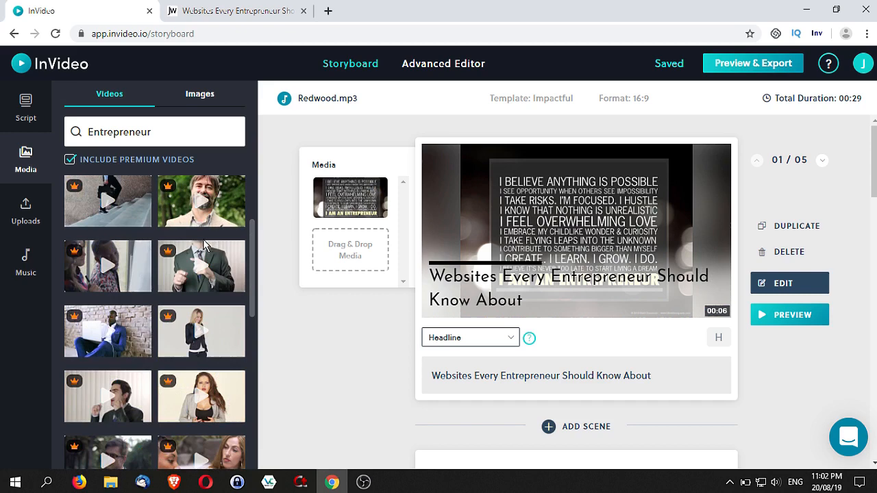
{"action": "scroll", "coordinate": [191, 277], "scroll_direction": "up", "scroll_amount": 1}
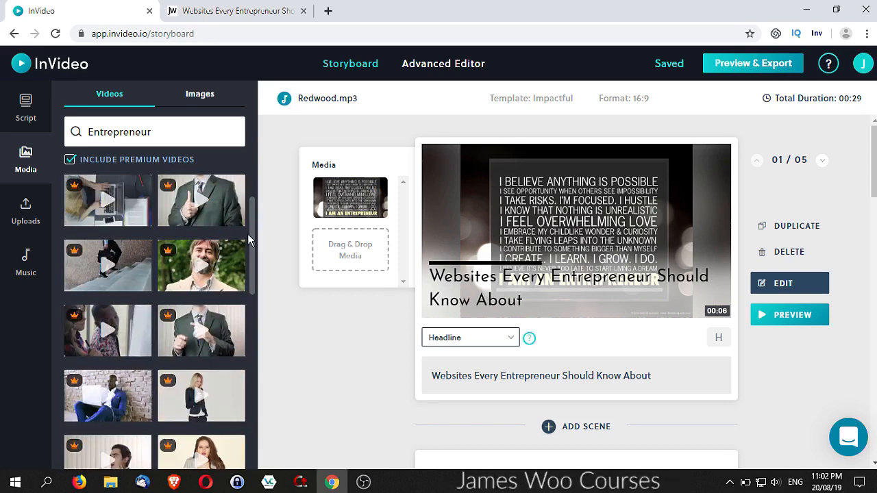
{"action": "left_click_drag", "start_coordinate": [250, 240], "coordinate": [251, 270]}
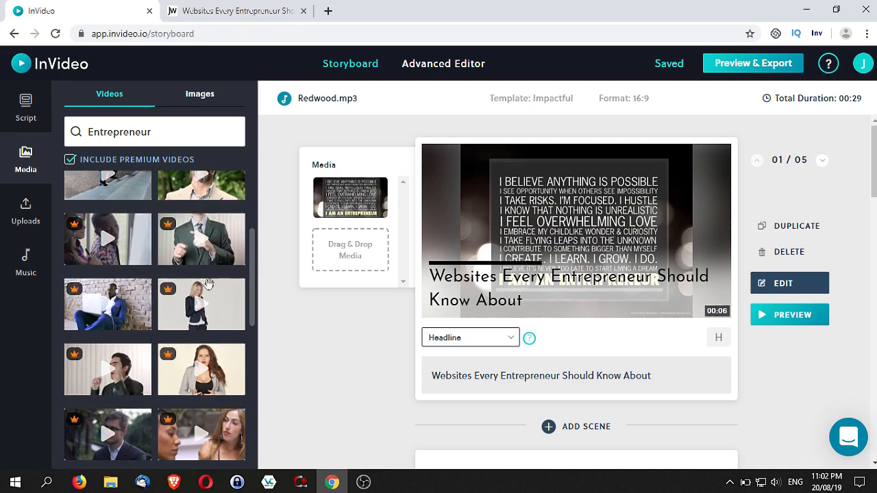
{"action": "left_click", "coordinate": [125, 314]}
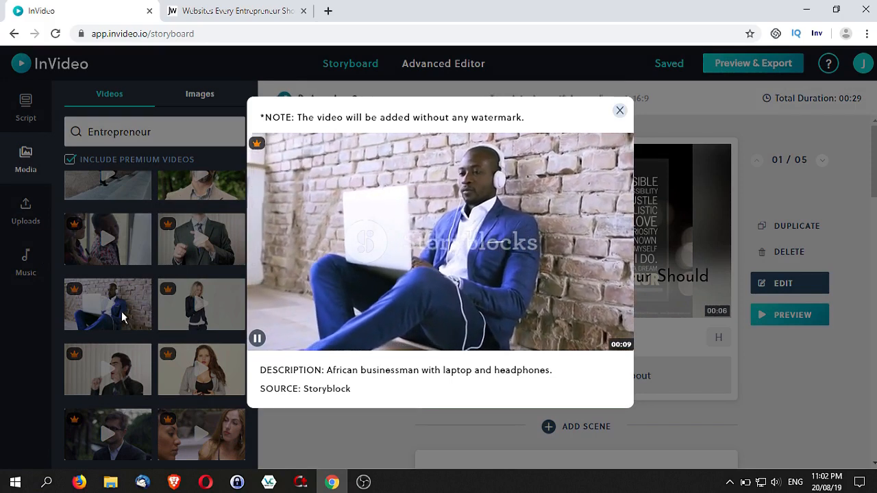
{"action": "left_click", "coordinate": [257, 330]}
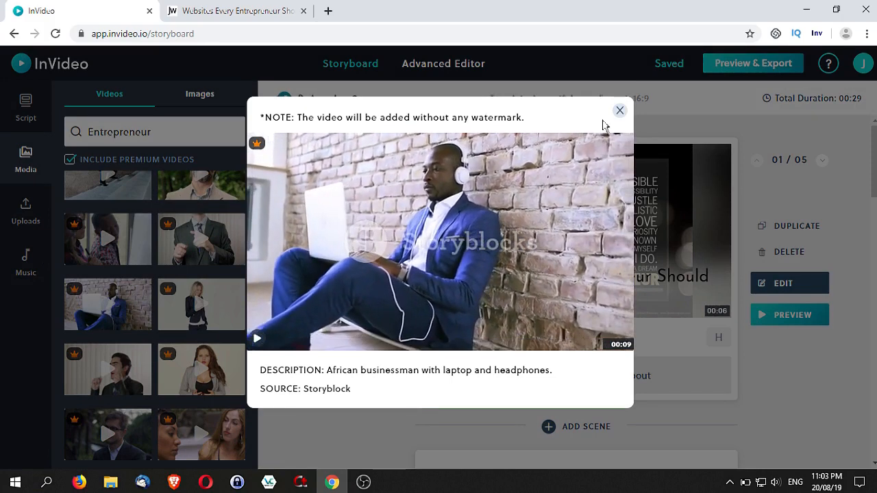
{"action": "left_click", "coordinate": [621, 111]}
Browse further stock videos and preview the female entrepreneur meeting clip and the clip of four colleagues by a brick wall.
{"action": "scroll", "coordinate": [140, 319], "scroll_direction": "down", "scroll_amount": 2}
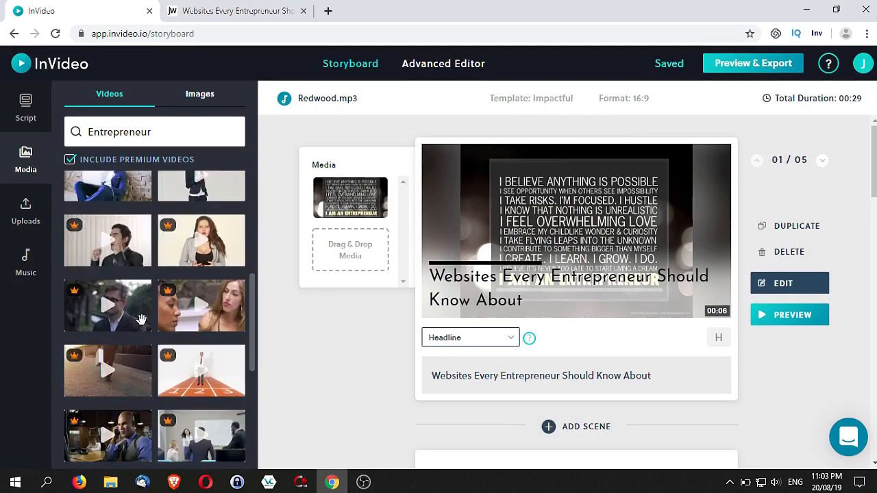
{"action": "scroll", "coordinate": [140, 319], "scroll_direction": "down", "scroll_amount": 2}
{"action": "scroll", "coordinate": [140, 319], "scroll_direction": "down", "scroll_amount": 2}
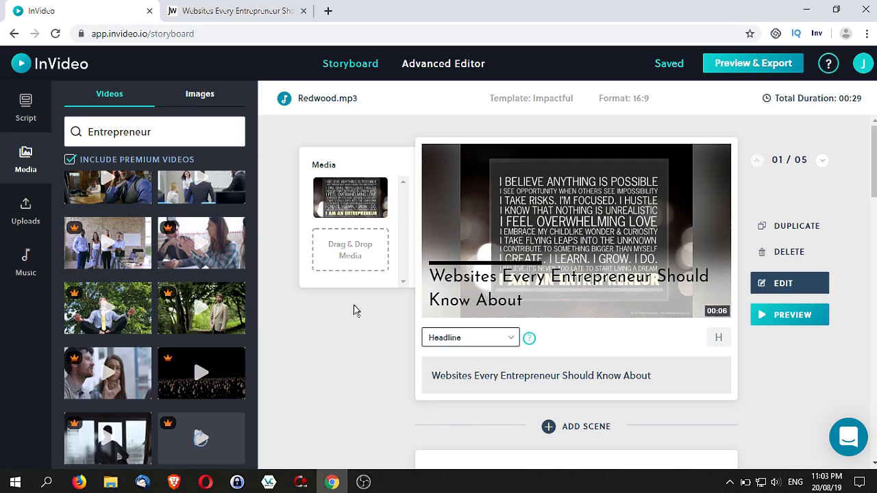
{"action": "scroll", "coordinate": [363, 315], "scroll_direction": "down", "scroll_amount": 5}
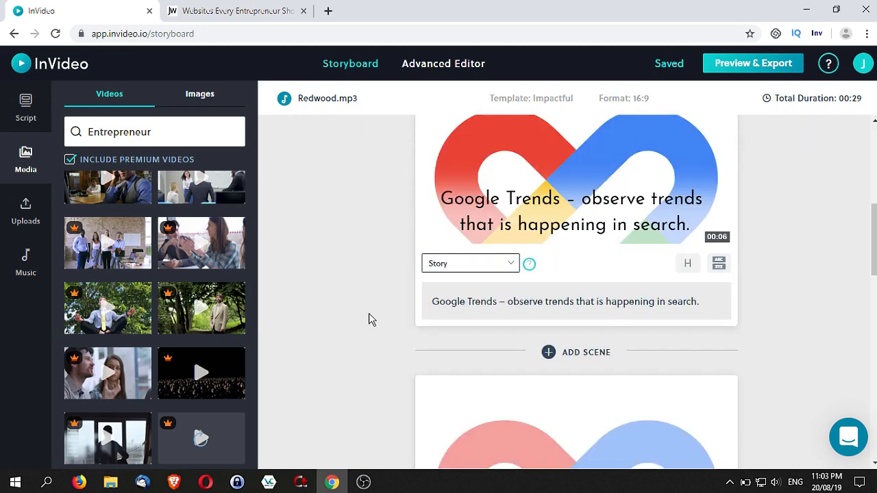
{"action": "scroll", "coordinate": [368, 319], "scroll_direction": "up", "scroll_amount": 4}
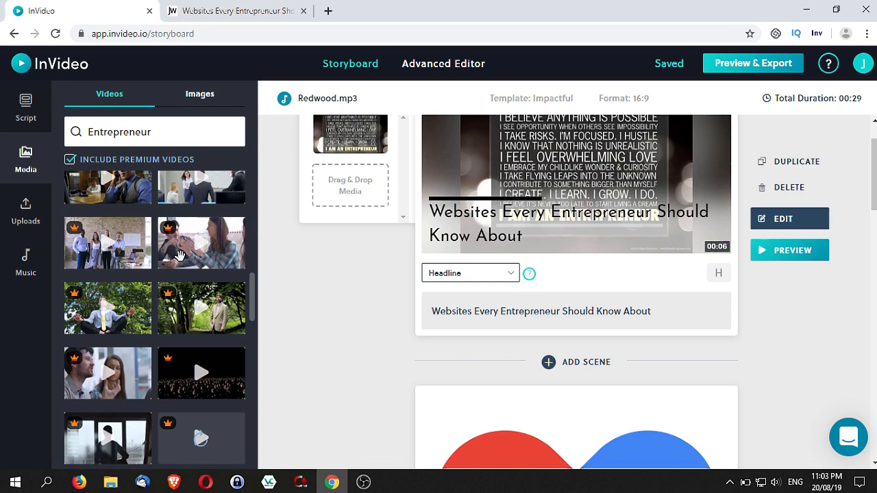
{"action": "left_click", "coordinate": [181, 259]}
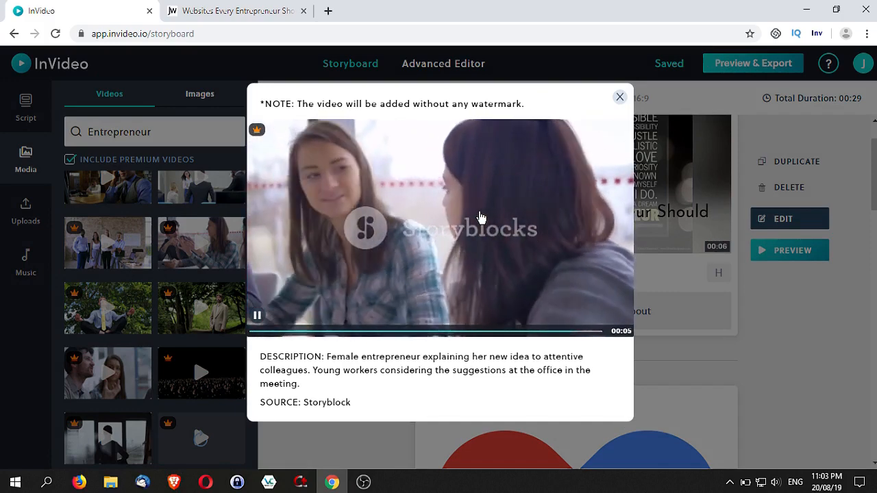
{"action": "left_click", "coordinate": [619, 96]}
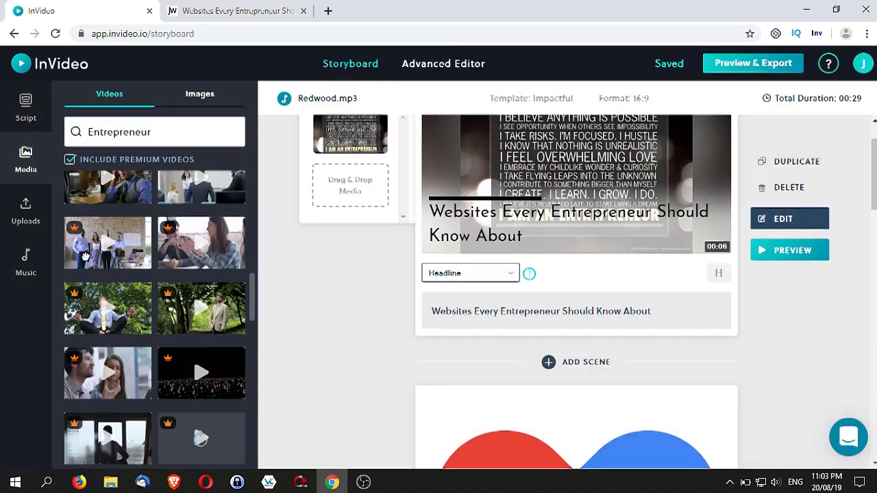
{"action": "left_click", "coordinate": [86, 261]}
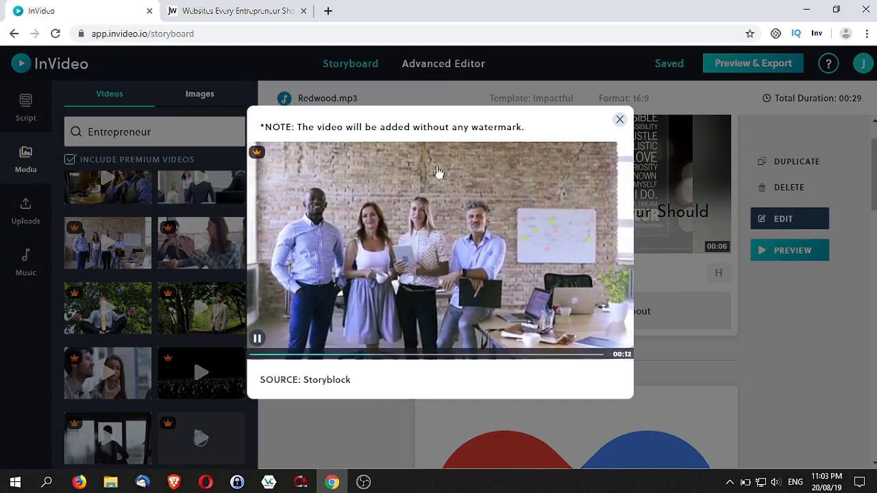
{"action": "left_click", "coordinate": [621, 121]}
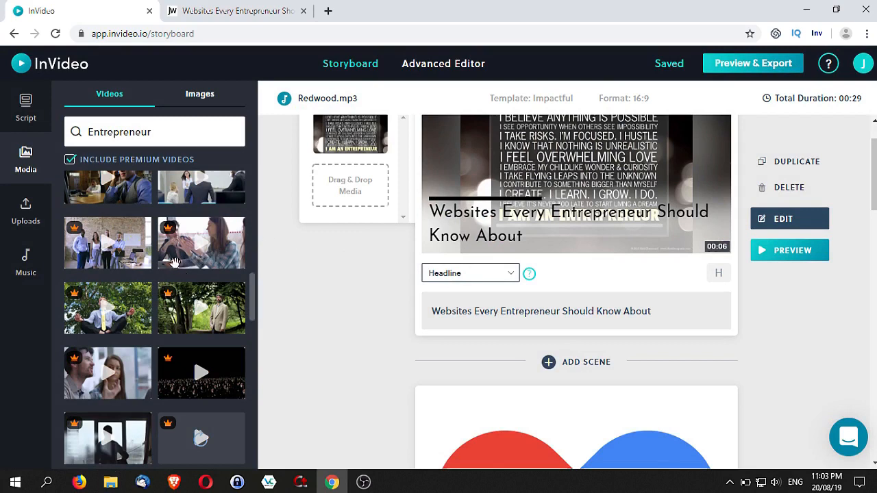
Replace the header scene's image with the female entrepreneur meeting clip and dismiss the upgrade offer.
{"action": "left_click_drag", "start_coordinate": [177, 262], "coordinate": [326, 163]}
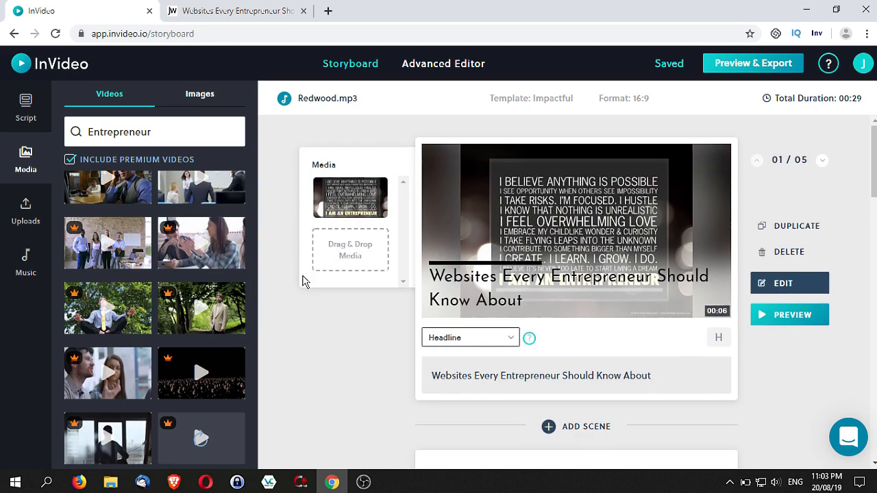
{"action": "left_click_drag", "start_coordinate": [185, 255], "coordinate": [345, 215]}
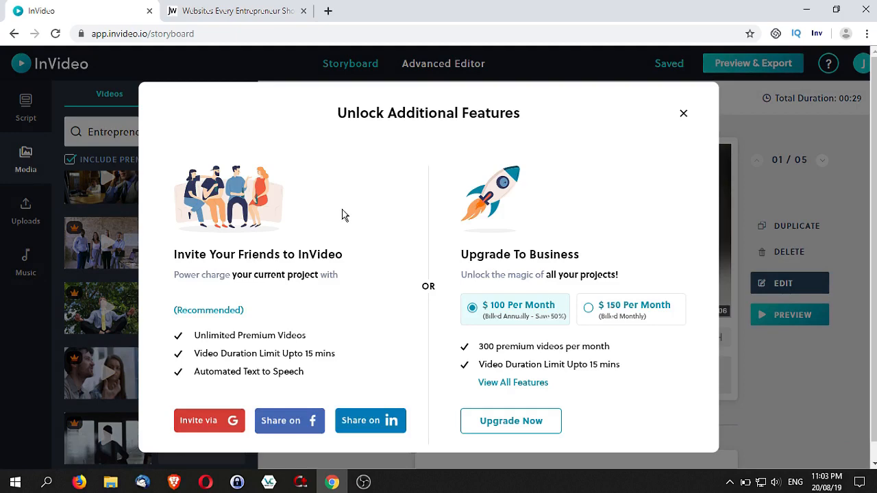
{"action": "left_click", "coordinate": [683, 113]}
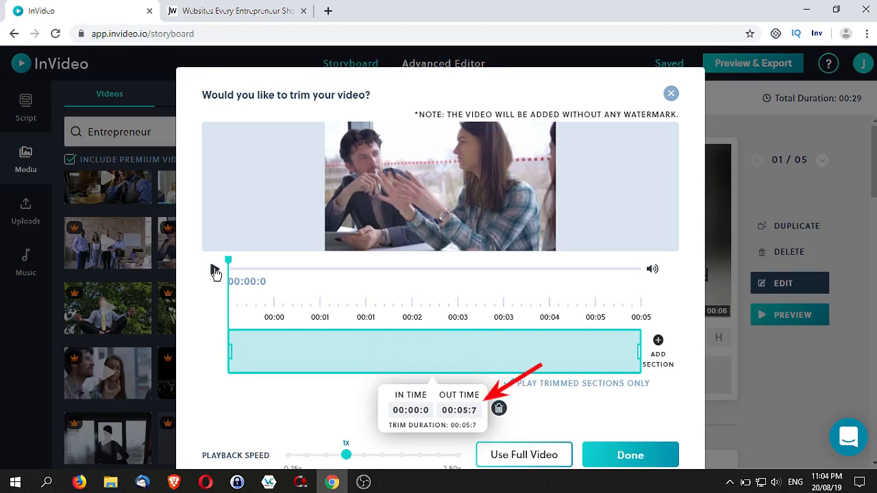
Play the meeting clip, try a 1.25x playback speed, set it back to 1x and use the full video.
{"action": "left_click", "coordinate": [215, 272]}
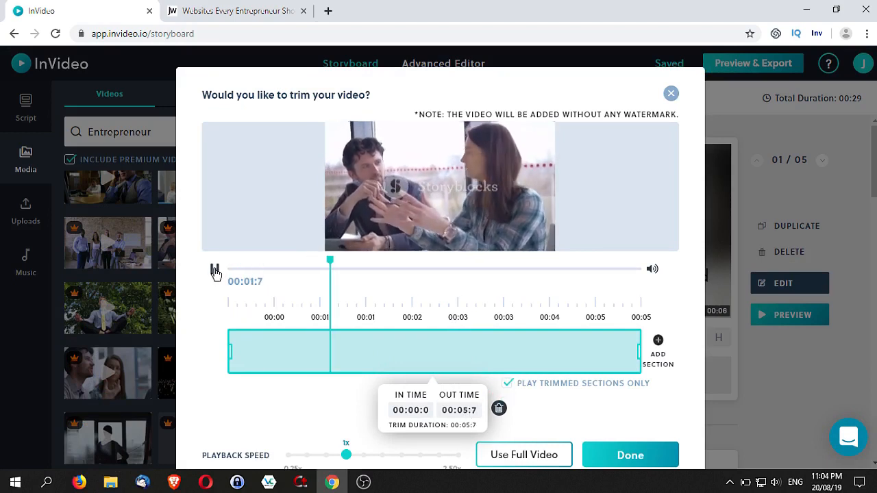
{"action": "left_click", "coordinate": [215, 272]}
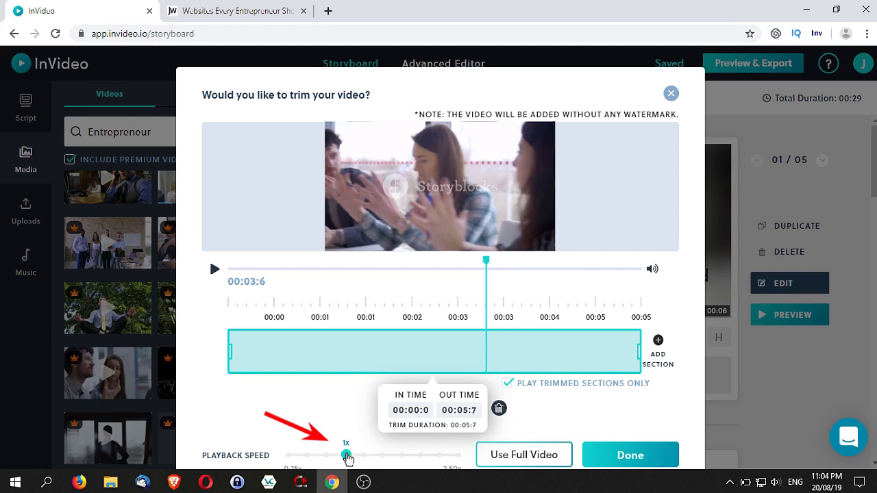
{"action": "left_click_drag", "start_coordinate": [346, 455], "coordinate": [329, 455]}
{"action": "left_click", "coordinate": [346, 455]}
{"action": "left_click", "coordinate": [365, 455]}
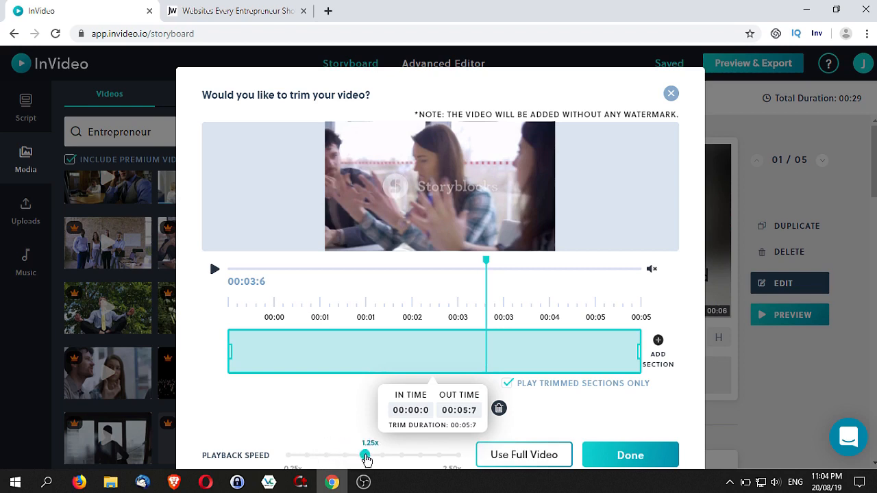
{"action": "left_click_drag", "start_coordinate": [366, 455], "coordinate": [347, 455]}
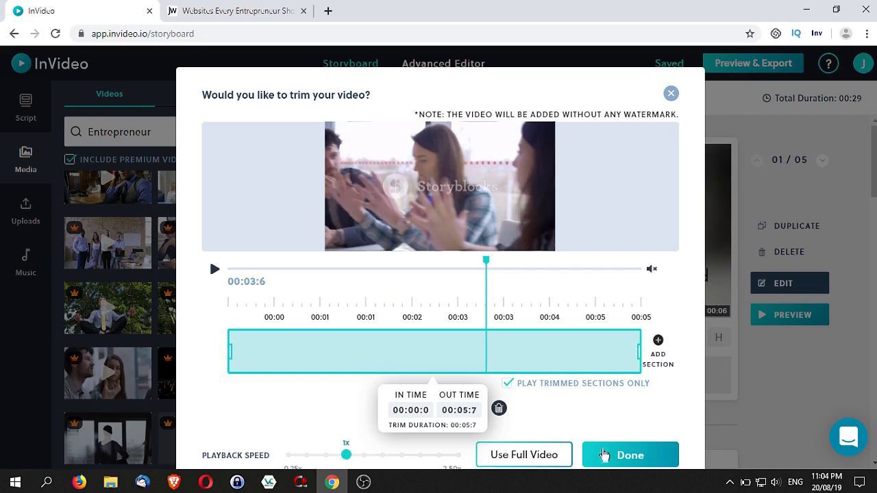
{"action": "left_click", "coordinate": [532, 459]}
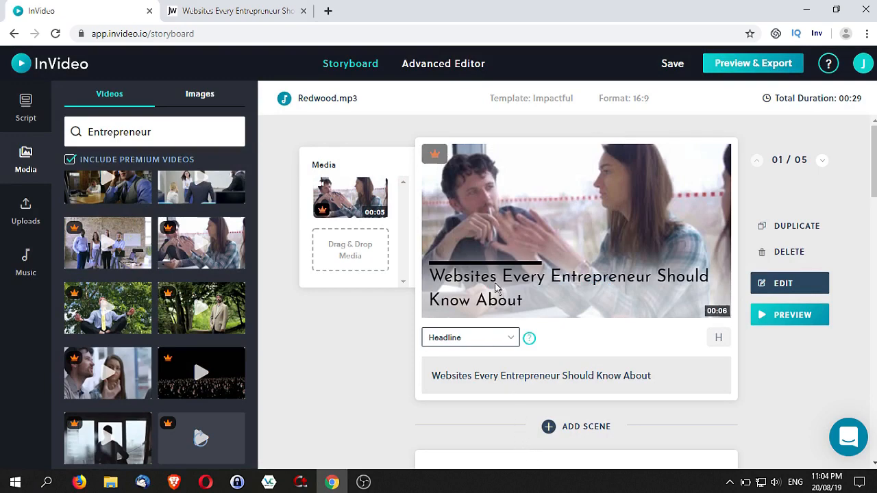
Preview the first scene, open it for editing and look through the fonts available for its title text.
{"action": "left_click", "coordinate": [790, 315]}
{"action": "left_click", "coordinate": [777, 286]}
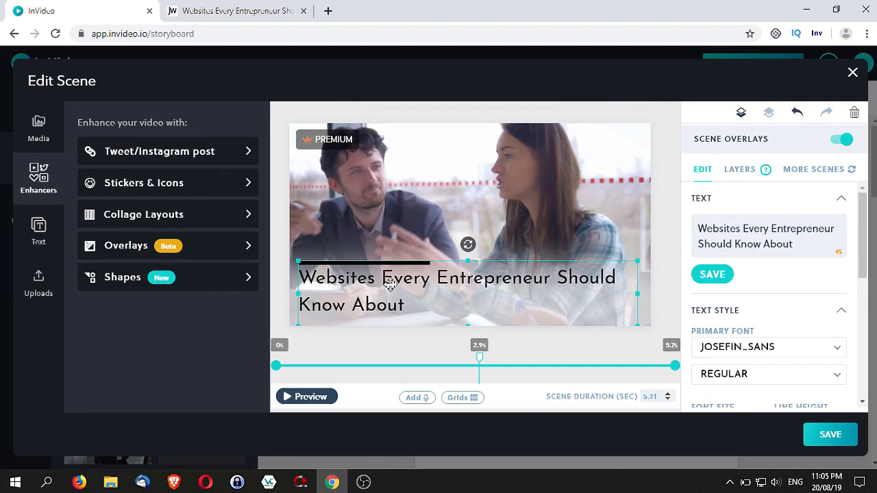
{"action": "left_click_drag", "start_coordinate": [865, 250], "coordinate": [861, 272]}
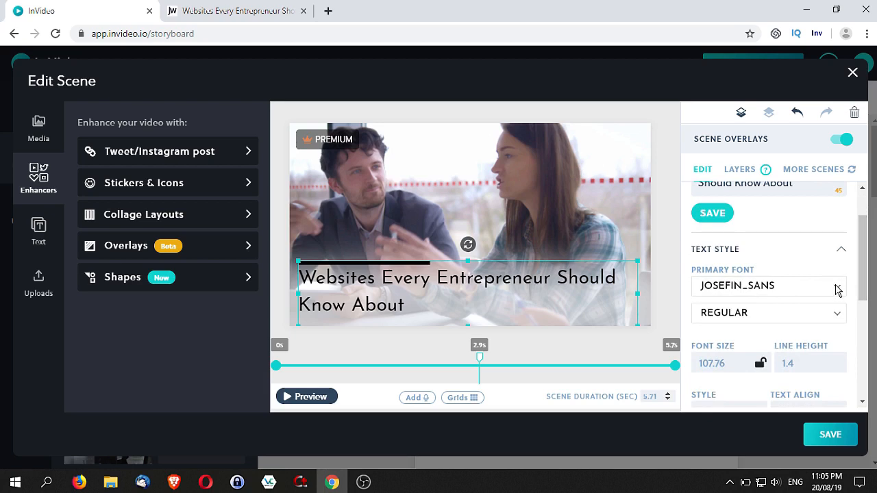
{"action": "left_click", "coordinate": [837, 288]}
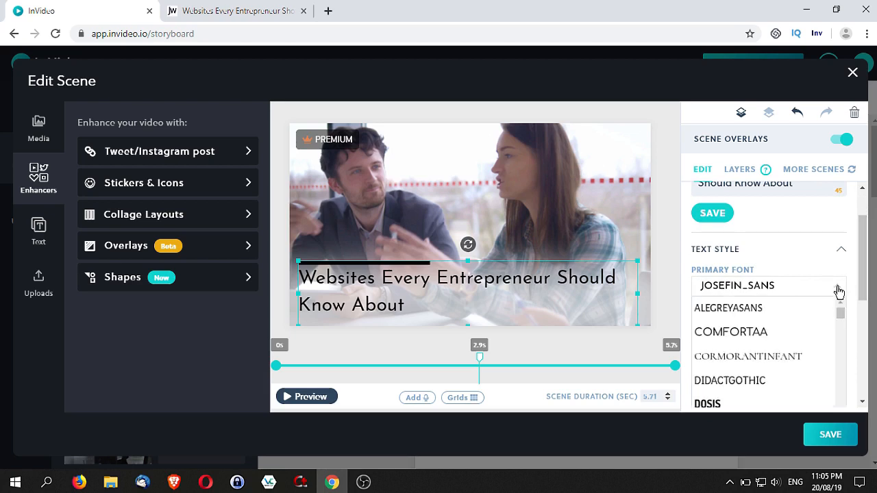
{"action": "left_click_drag", "start_coordinate": [841, 313], "coordinate": [845, 330]}
{"action": "left_click", "coordinate": [861, 282]}
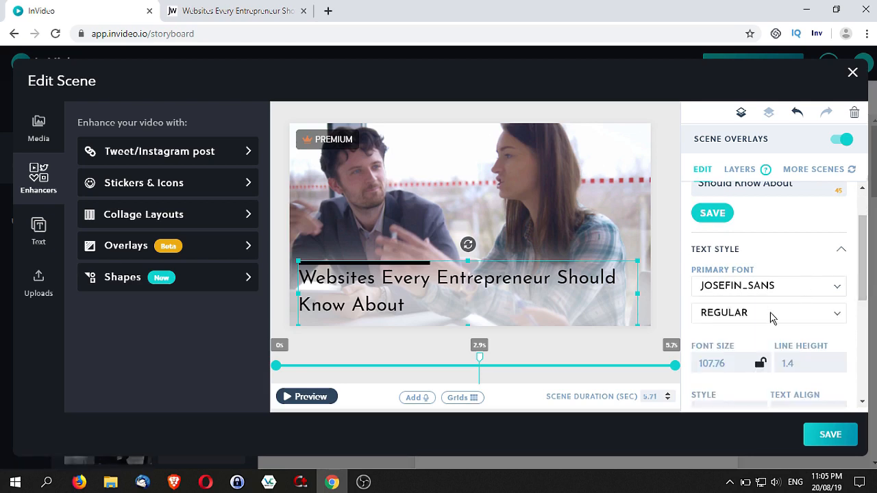
Make the title's text box narrower and shorter, trying locked font auto-resizing and leaving it unlocked so the font shrinks with the box.
{"action": "left_click_drag", "start_coordinate": [862, 238], "coordinate": [856, 291]}
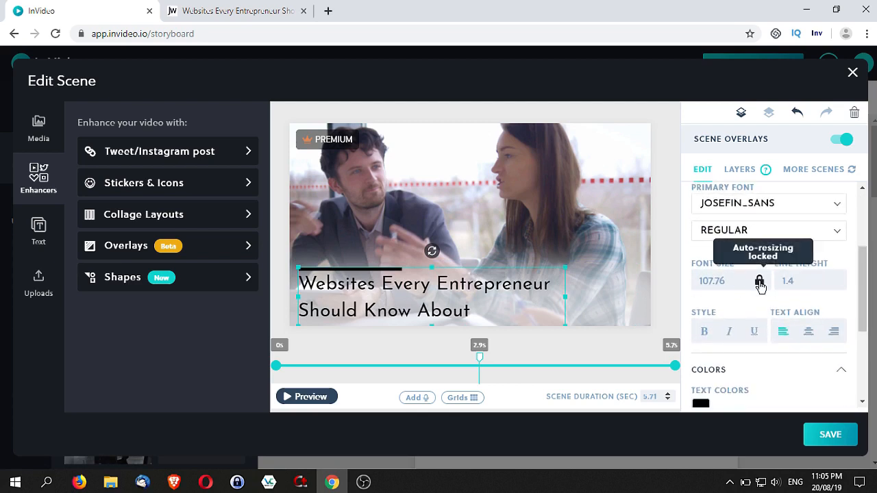
{"action": "left_click", "coordinate": [759, 283]}
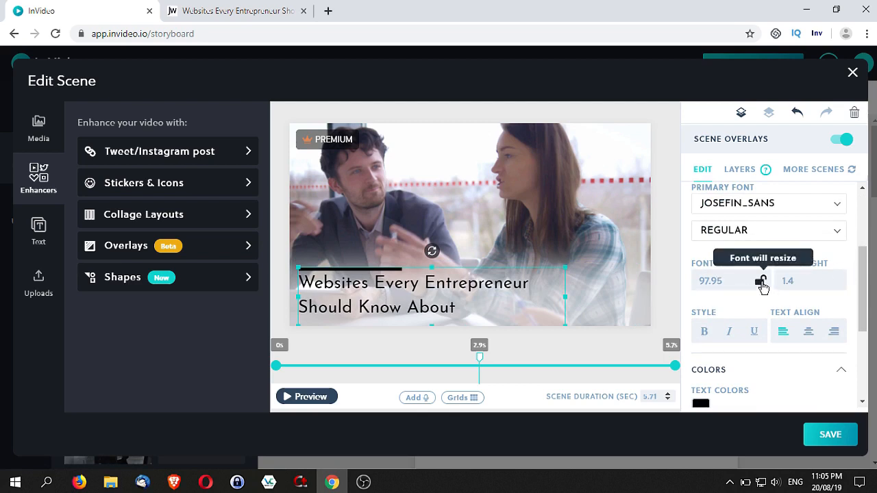
{"action": "left_click_drag", "start_coordinate": [566, 296], "coordinate": [597, 295]}
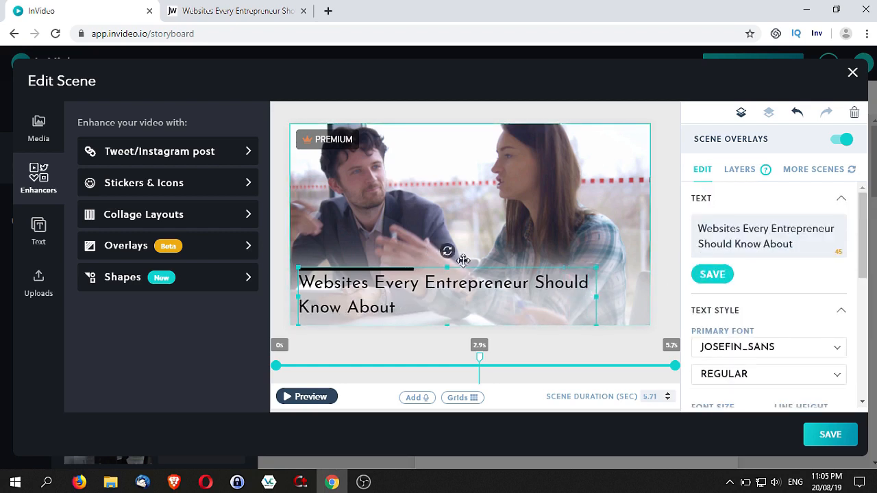
{"action": "left_click_drag", "start_coordinate": [449, 272], "coordinate": [449, 278]}
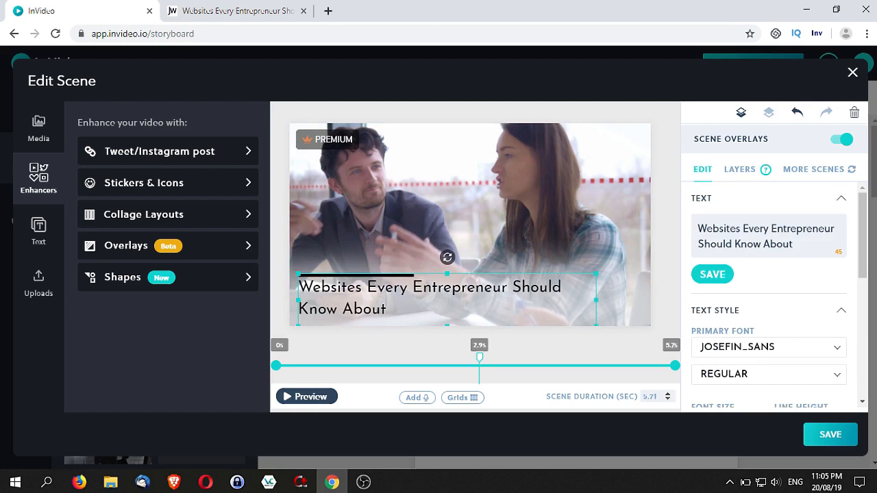
Try centre alignment for the title text and set it back to left alignment.
{"action": "left_click_drag", "start_coordinate": [866, 255], "coordinate": [865, 296]}
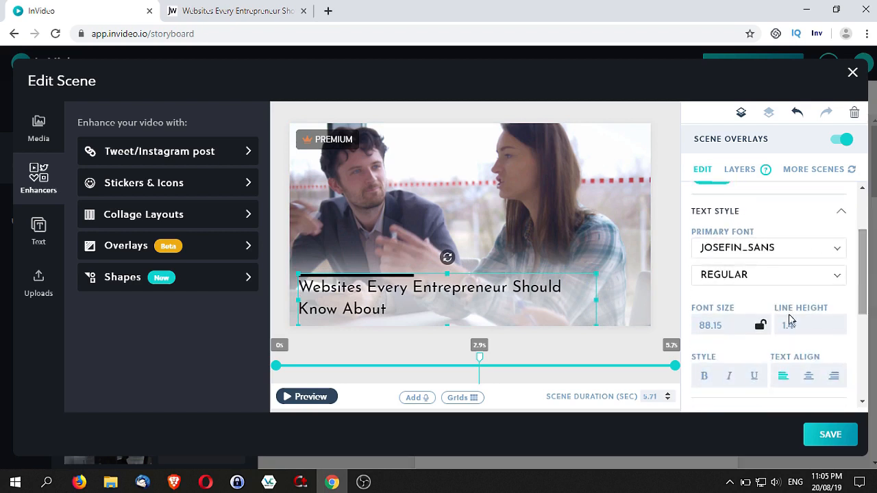
{"action": "left_click_drag", "start_coordinate": [862, 301], "coordinate": [862, 308]}
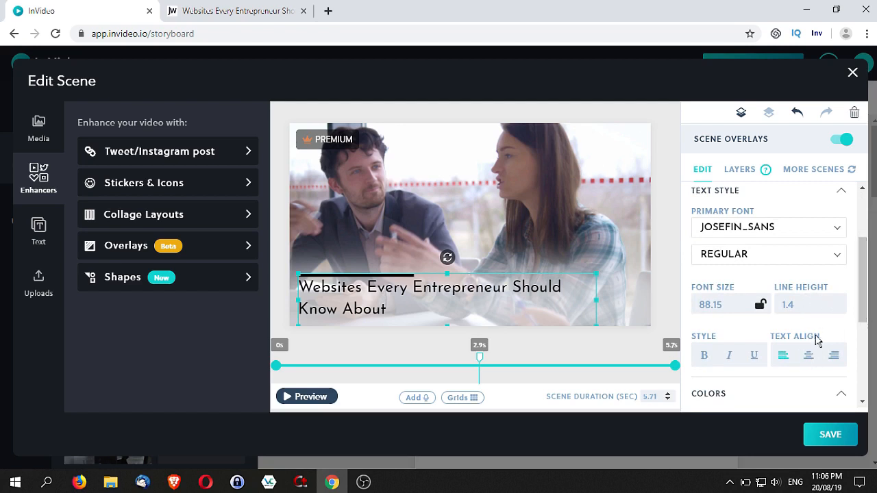
{"action": "left_click", "coordinate": [809, 355]}
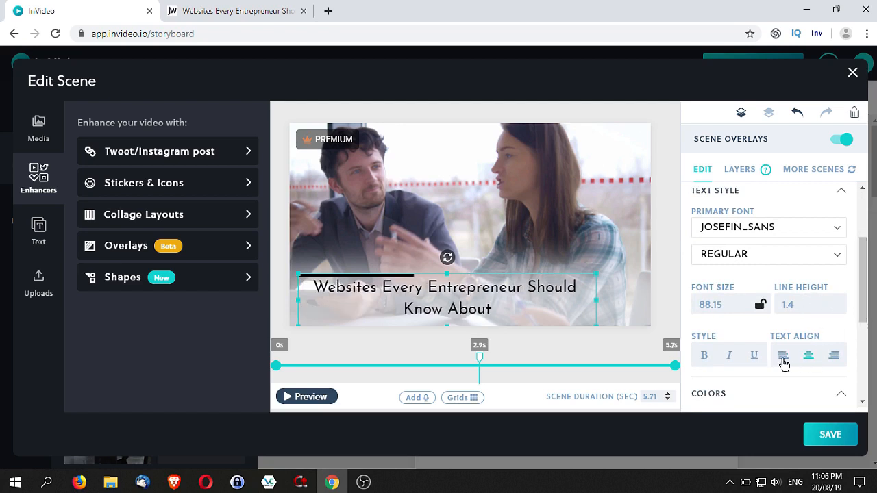
{"action": "left_click", "coordinate": [783, 355]}
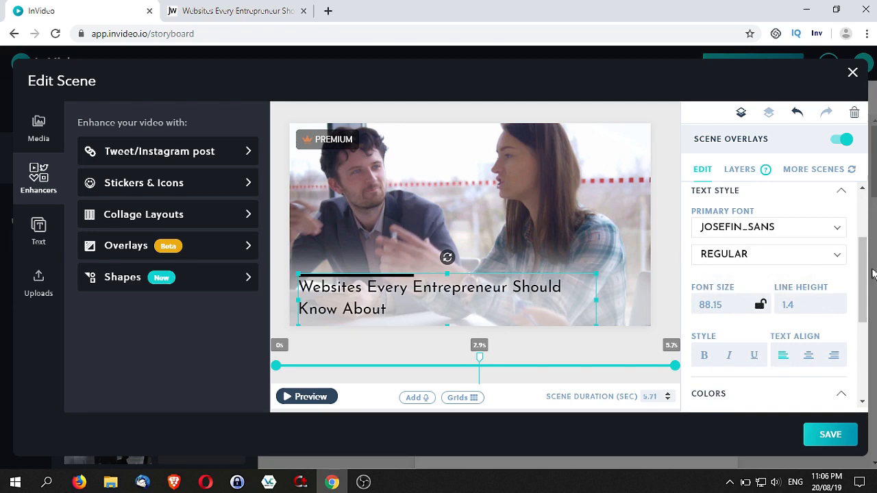
{"action": "left_click_drag", "start_coordinate": [862, 275], "coordinate": [849, 213]}
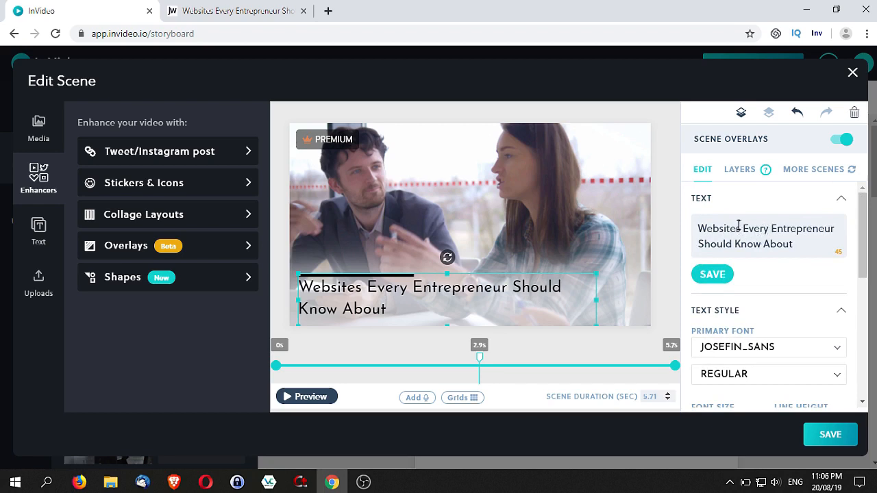
Unlock the Overlay 1 layer, try it above the title text, move it back below the title and lock it again.
{"action": "left_click", "coordinate": [738, 177]}
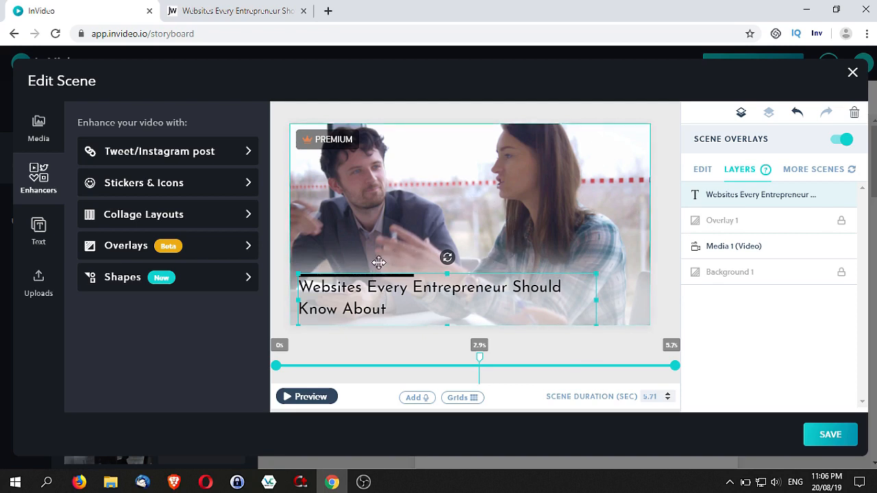
{"action": "left_click", "coordinate": [843, 222]}
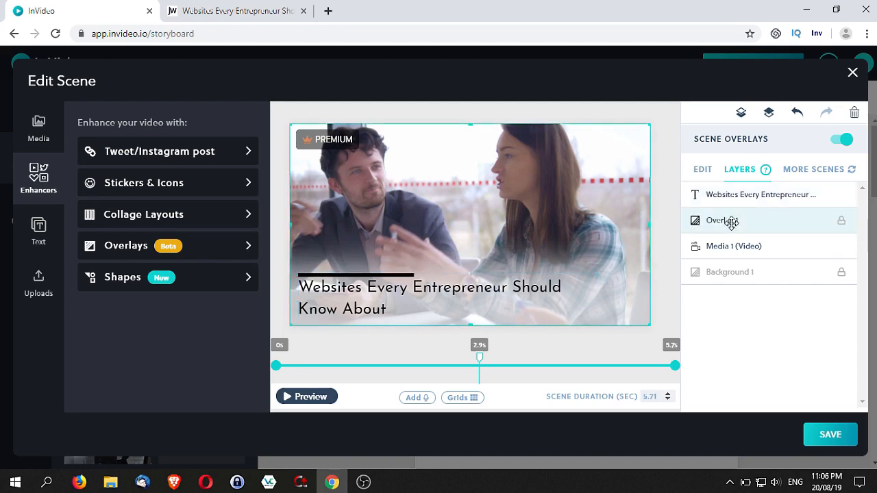
{"action": "left_click_drag", "start_coordinate": [732, 222], "coordinate": [731, 195]}
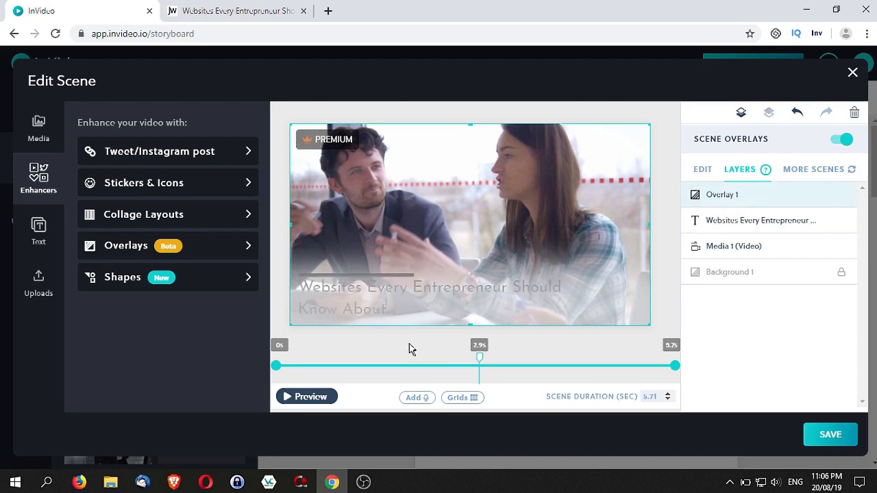
{"action": "left_click_drag", "start_coordinate": [738, 198], "coordinate": [756, 221]}
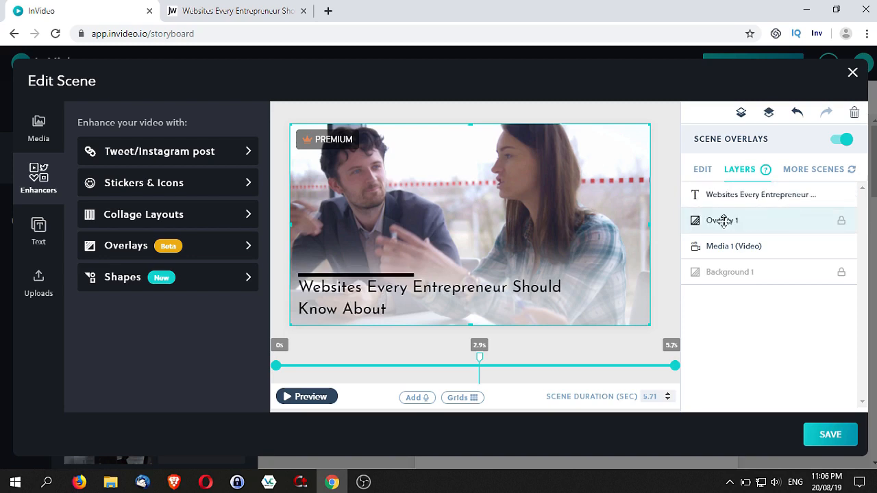
{"action": "left_click", "coordinate": [842, 222]}
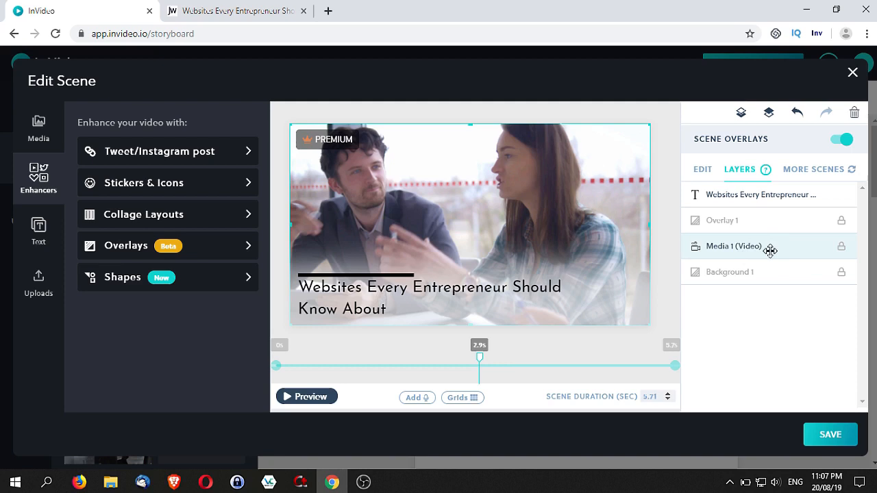
Examine the meeting clip's video edit, playback speed, resizing and animation options, and save the edited scene.
{"action": "left_click", "coordinate": [704, 172]}
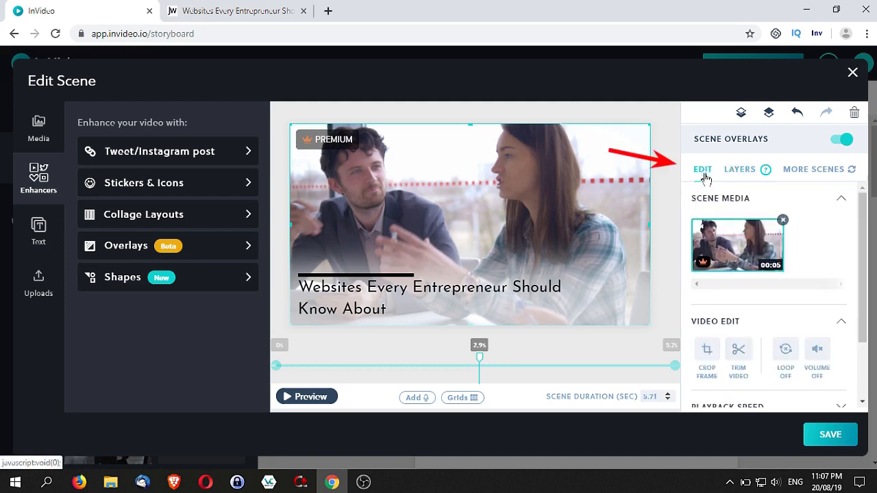
{"action": "left_click_drag", "start_coordinate": [866, 247], "coordinate": [866, 288]}
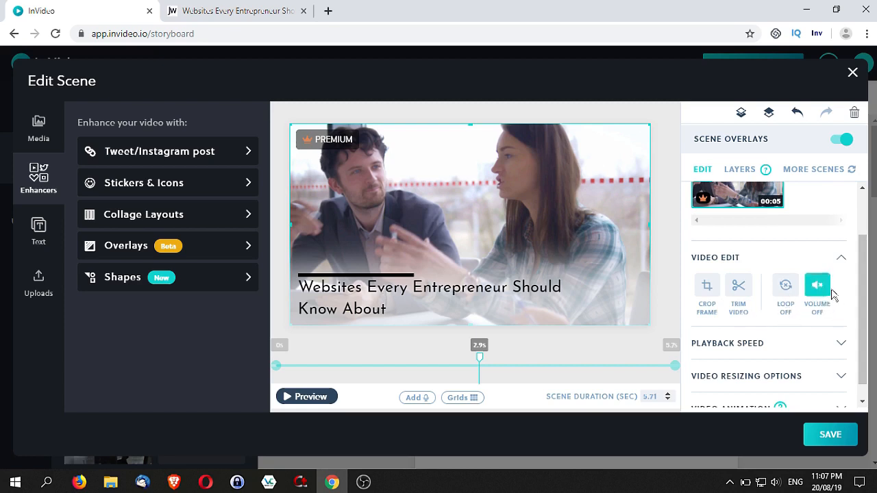
{"action": "left_click_drag", "start_coordinate": [864, 294], "coordinate": [865, 319]}
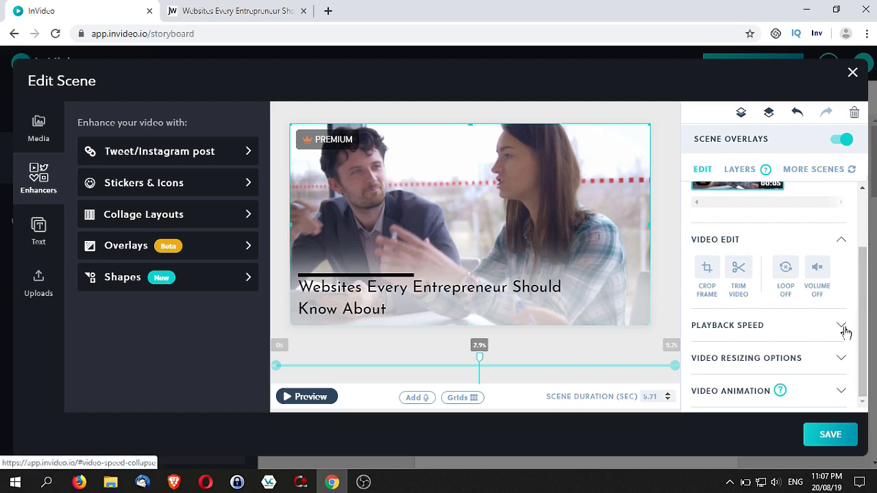
{"action": "left_click", "coordinate": [844, 326]}
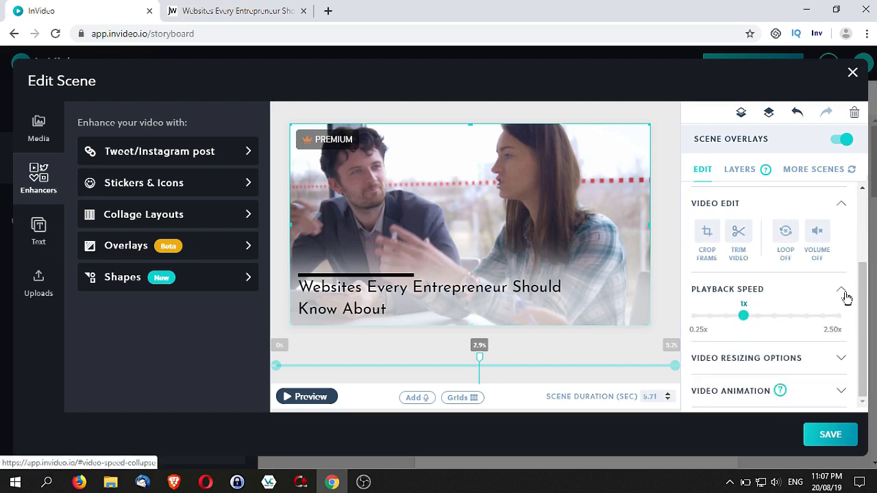
{"action": "left_click", "coordinate": [845, 295]}
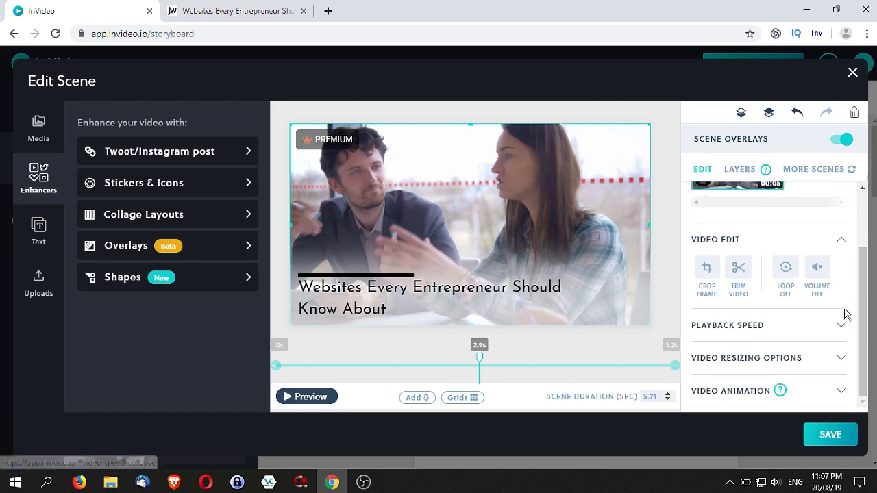
{"action": "left_click", "coordinate": [840, 360]}
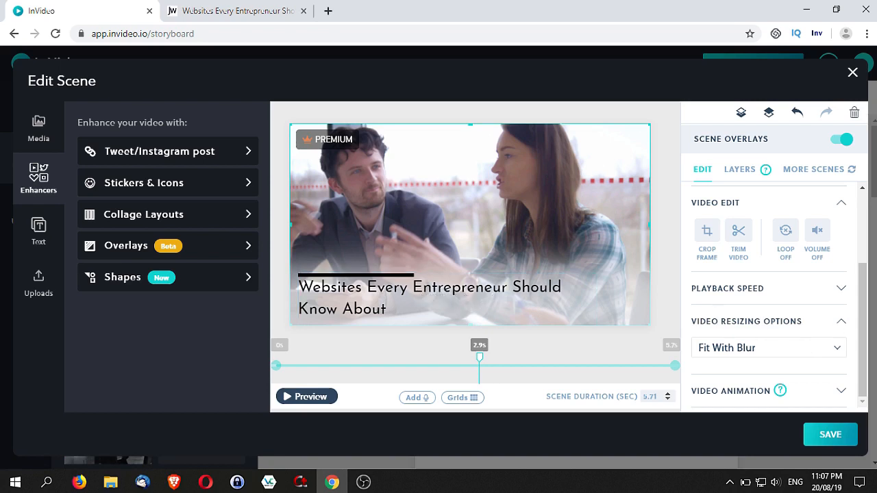
{"action": "left_click", "coordinate": [839, 351]}
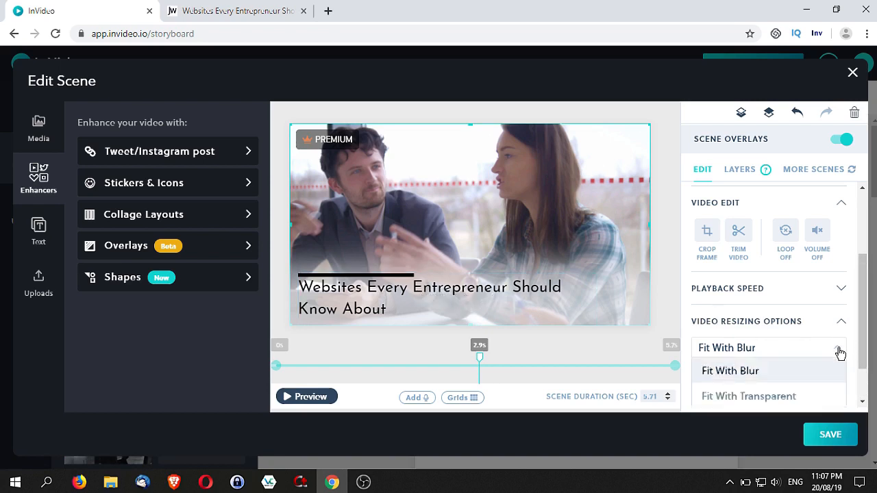
{"action": "left_click", "coordinate": [841, 353]}
{"action": "left_click", "coordinate": [841, 324]}
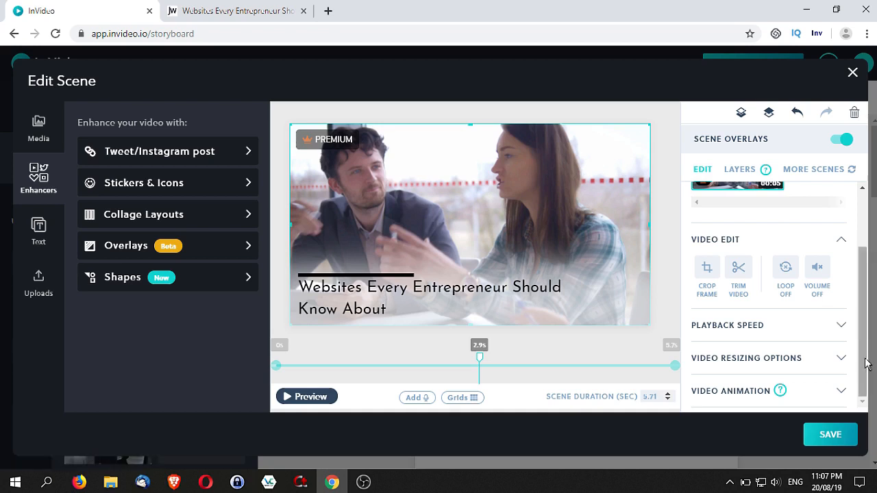
{"action": "left_click", "coordinate": [842, 391]}
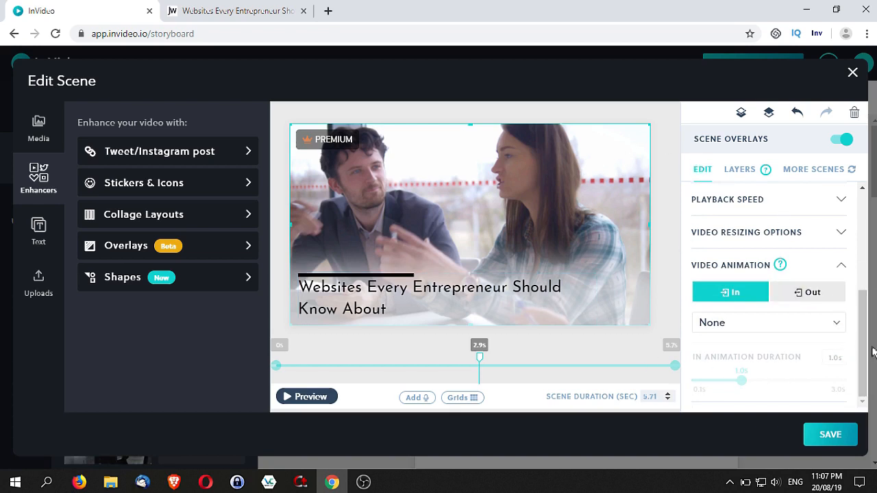
{"action": "scroll", "coordinate": [865, 365], "scroll_direction": "up", "scroll_amount": 5}
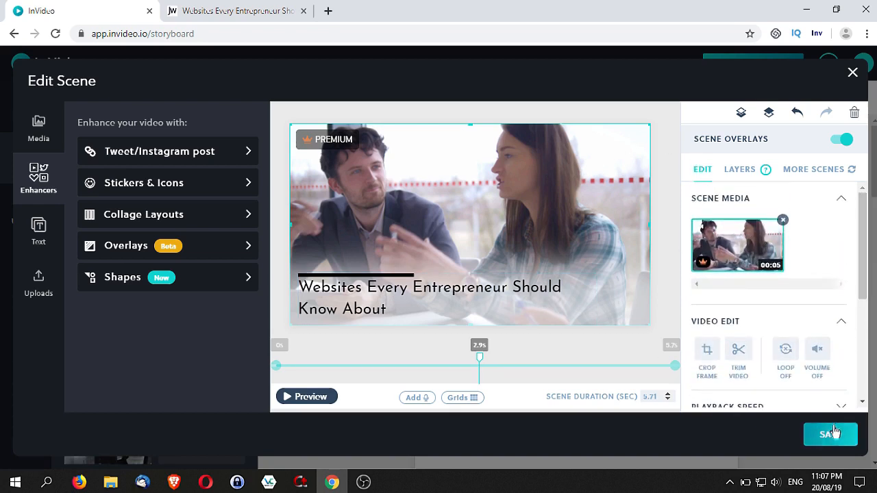
{"action": "left_click", "coordinate": [829, 434]}
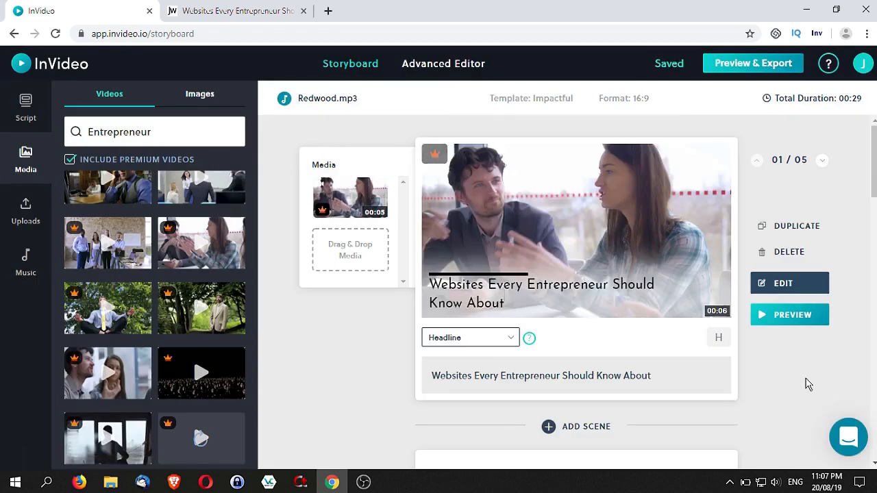
Search the stock videos for "Google trend" and for "Trend" to find media for the Google Trends scene.
{"action": "scroll", "coordinate": [580, 245], "scroll_direction": "down", "scroll_amount": 5}
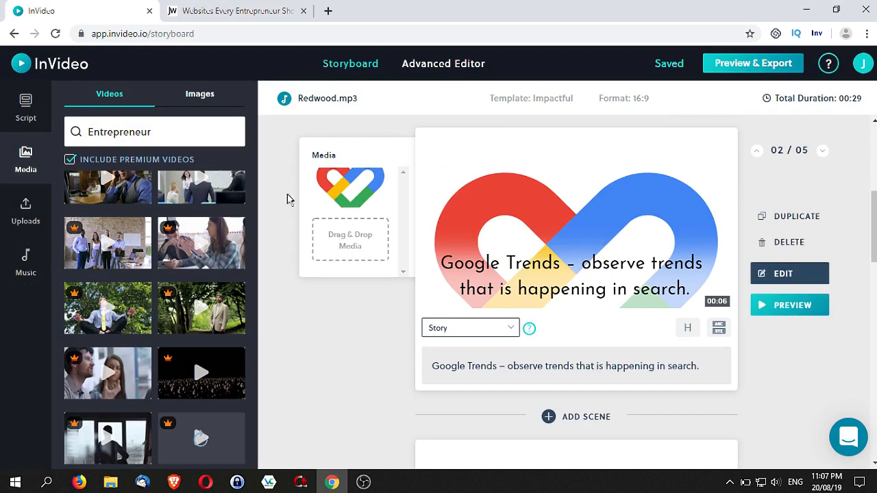
{"action": "triple_click", "coordinate": [192, 135]}
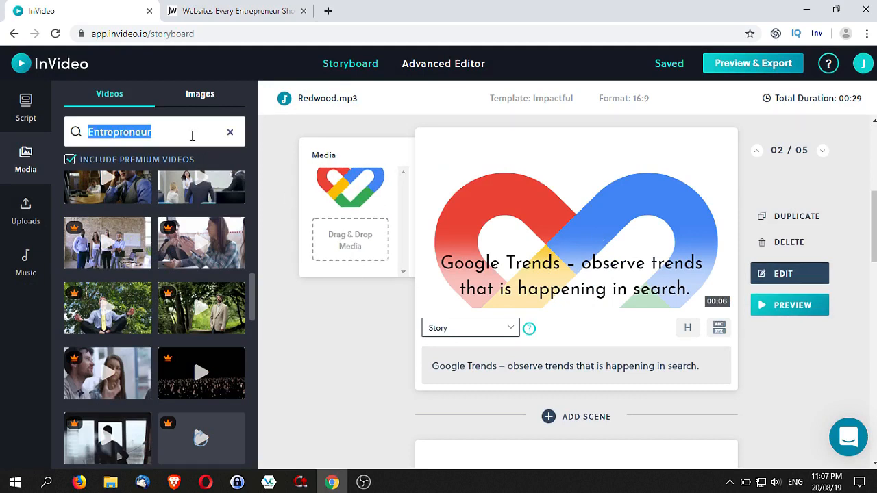
{"action": "type", "text": "Google trends"}
{"action": "key", "text": "Return"}
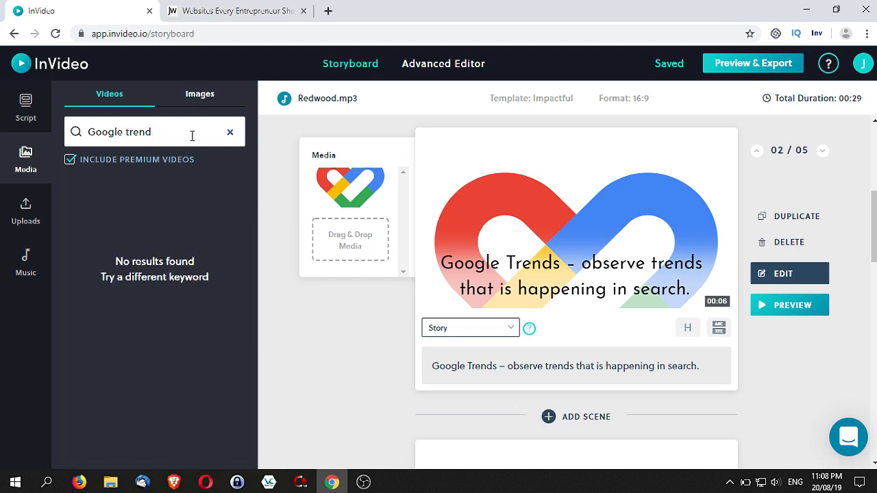
{"action": "double_click", "coordinate": [108, 133]}
{"action": "key", "text": "BackSpace"}
{"action": "key", "text": "Delete"}
{"action": "type", "text": "T"}
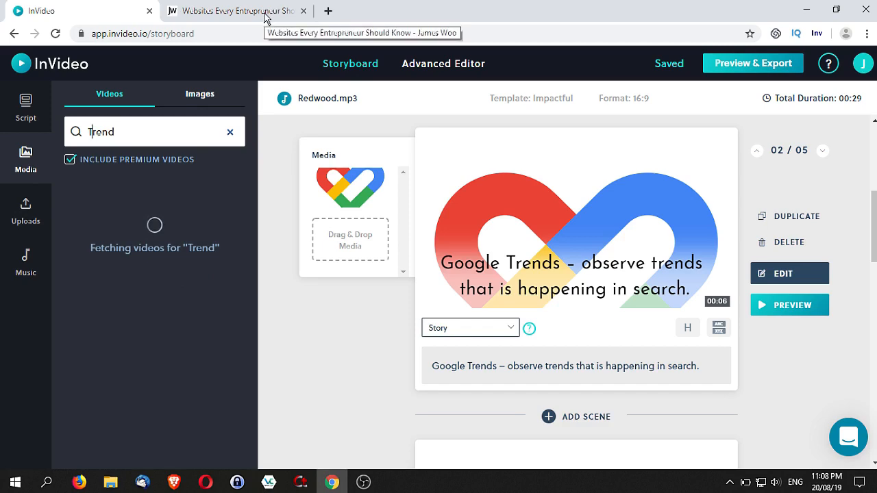
Open the Google Trends website in a new browser tab.
{"action": "left_click", "coordinate": [329, 11]}
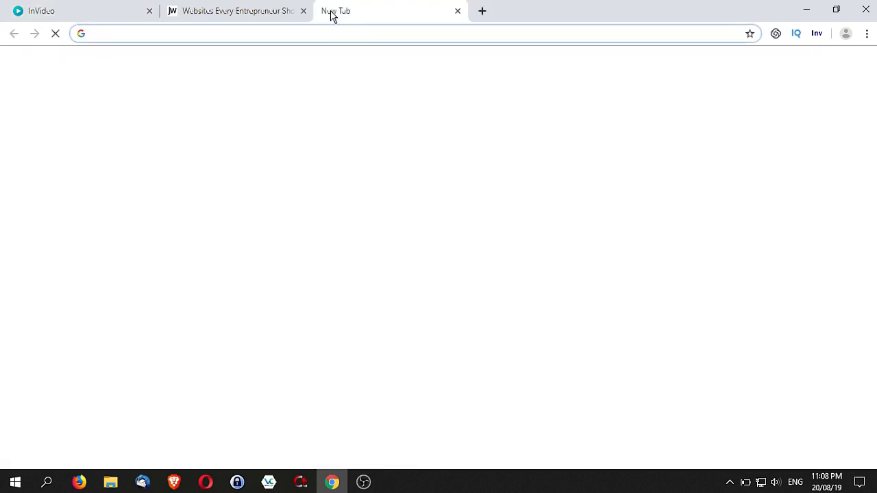
{"action": "type", "text": "google trends"}
{"action": "key", "text": "Return"}
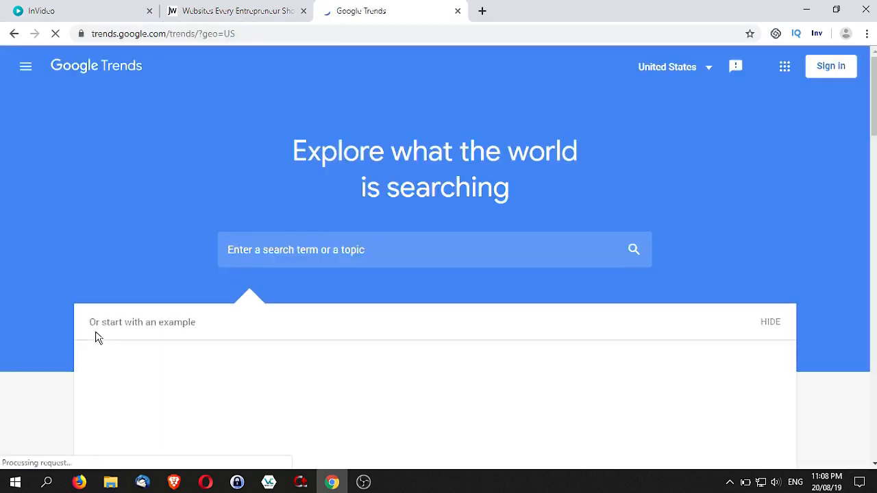
Look over the Google Trends homepage and its example topics, and return to the InVideo storyboard.
{"action": "left_click", "coordinate": [341, 250]}
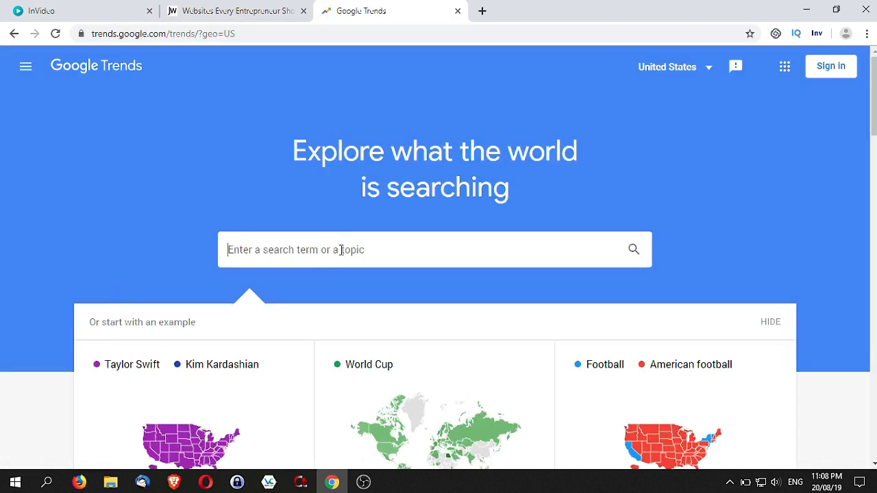
{"action": "left_click_drag", "start_coordinate": [872, 79], "coordinate": [872, 122]}
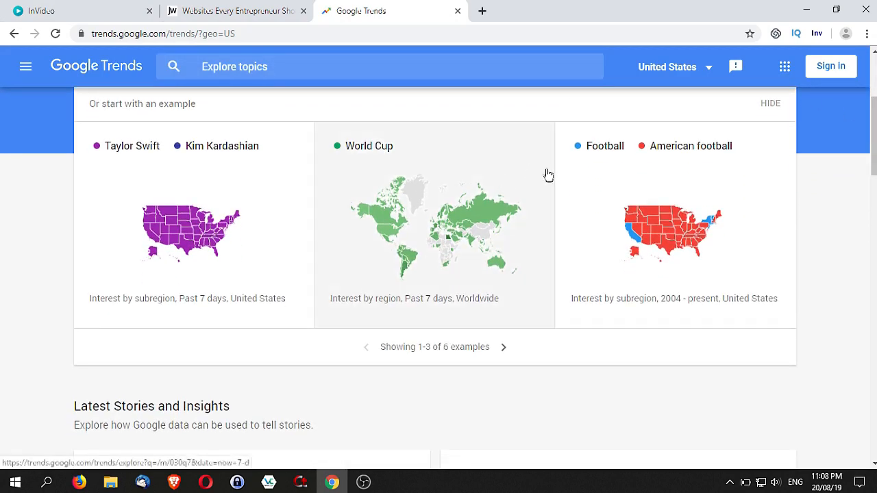
{"action": "left_click", "coordinate": [92, 19]}
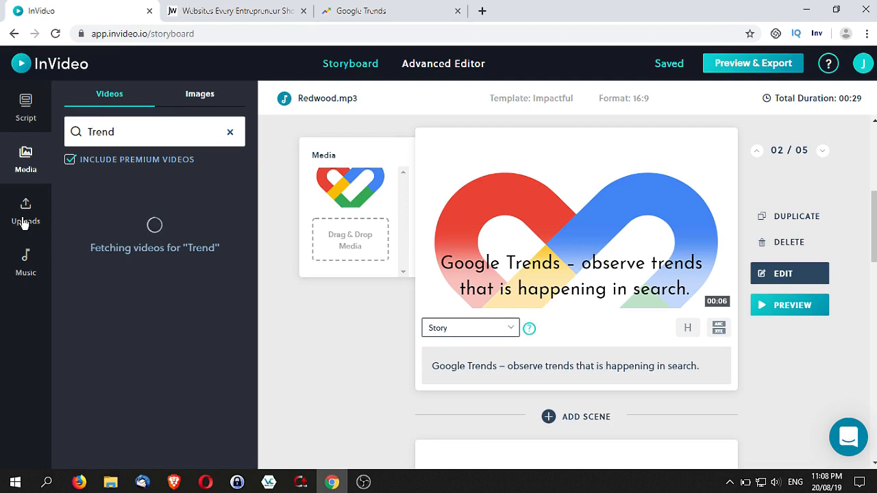
Search the stock videos for "trends" and preview the whiteboard clip of a rising trend chart.
{"action": "left_click", "coordinate": [230, 134]}
{"action": "type", "text": "trends"}
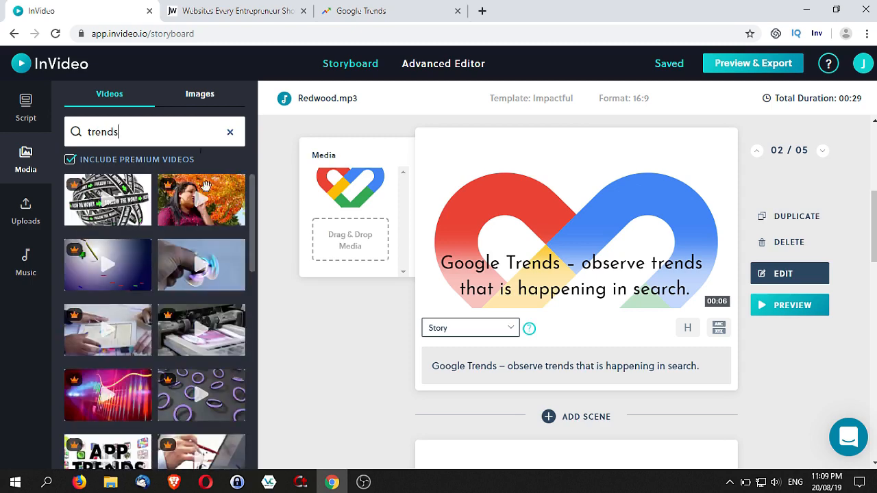
{"action": "scroll", "coordinate": [212, 244], "scroll_direction": "down", "scroll_amount": 3}
{"action": "scroll", "coordinate": [212, 245], "scroll_direction": "down", "scroll_amount": 3}
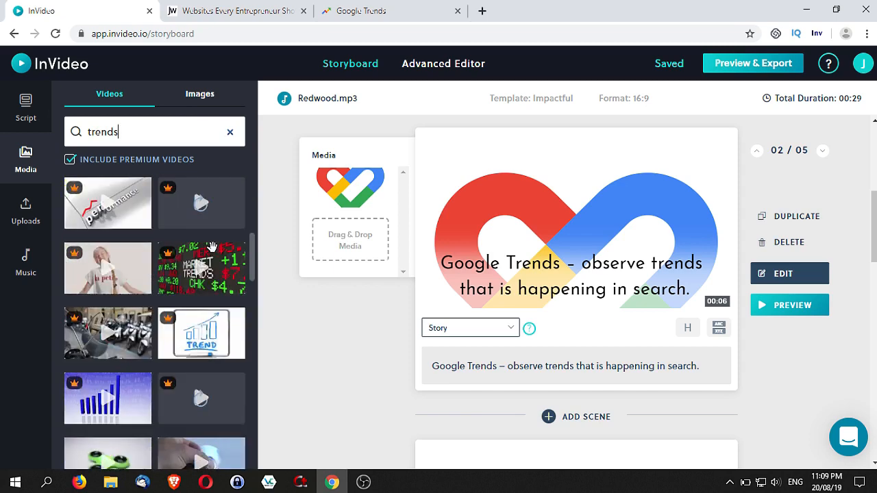
{"action": "left_click", "coordinate": [187, 340]}
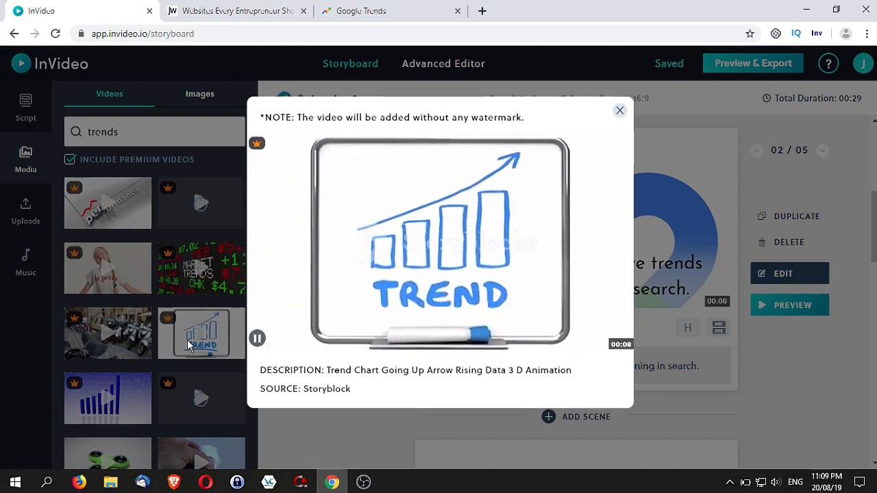
{"action": "left_click", "coordinate": [619, 112]}
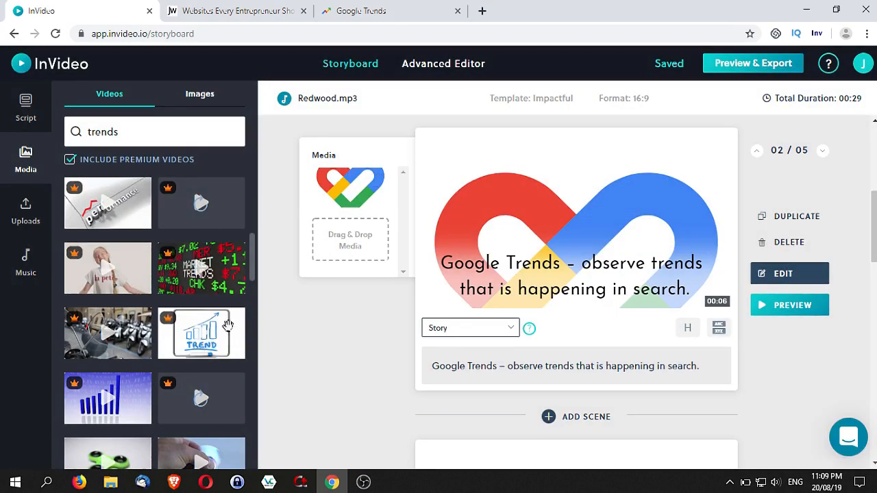
Replace scene 2's media with the whiteboard trend chart clip and play it in the trim dialog.
{"action": "scroll", "coordinate": [223, 322], "scroll_direction": "down", "scroll_amount": 3}
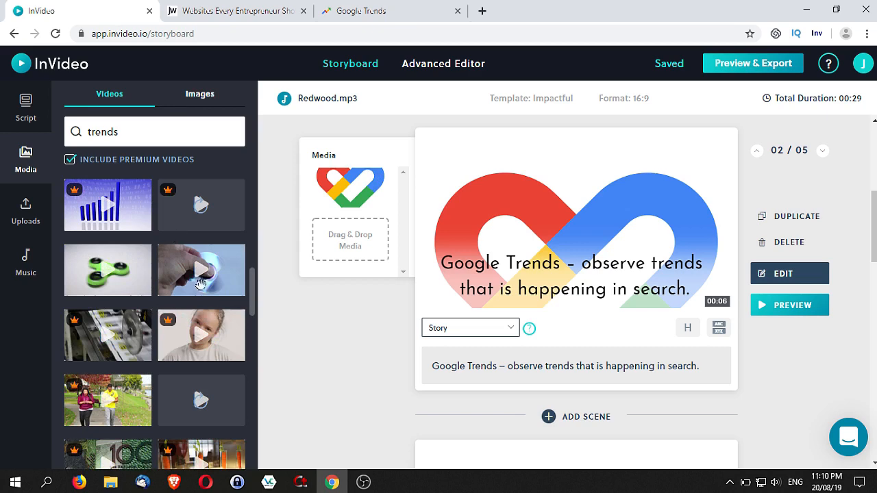
{"action": "scroll", "coordinate": [199, 284], "scroll_direction": "up", "scroll_amount": 2}
{"action": "left_click_drag", "start_coordinate": [181, 279], "coordinate": [340, 203]}
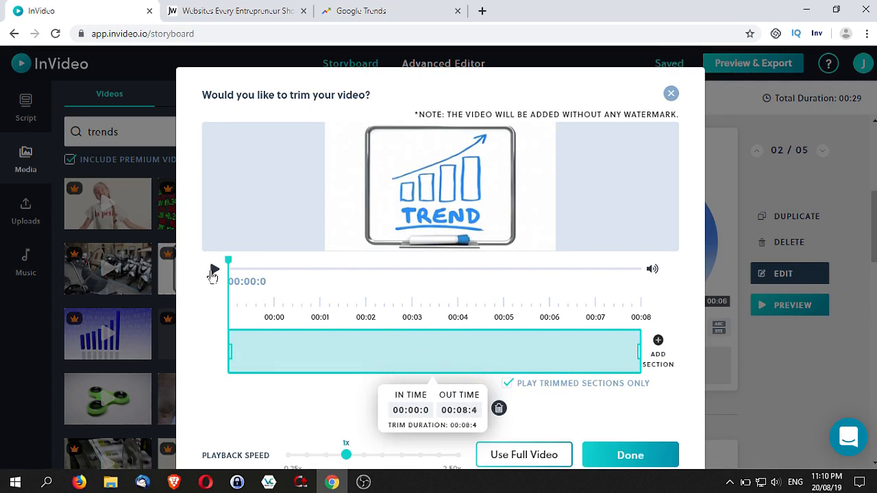
{"action": "left_click", "coordinate": [213, 273]}
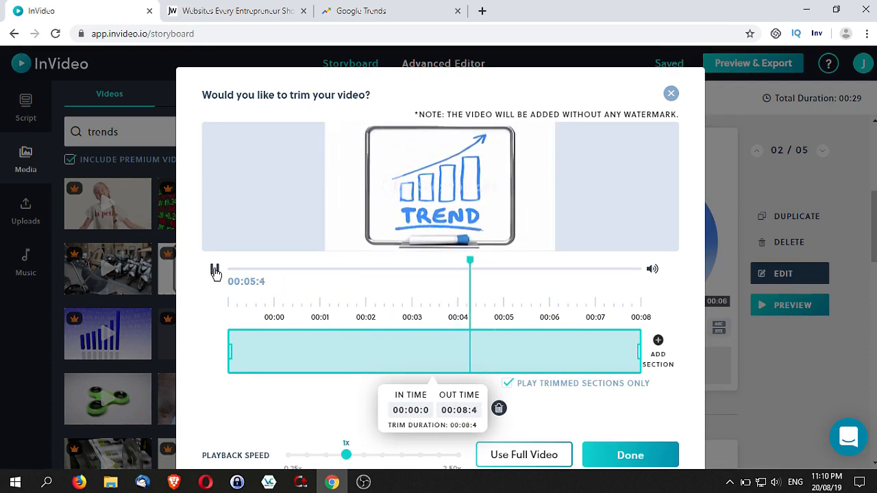
{"action": "left_click", "coordinate": [215, 272]}
Trim the trend chart clip to run from 00:00:2 to 00:06:7 and apply the trim.
{"action": "left_click_drag", "start_coordinate": [533, 264], "coordinate": [551, 272]}
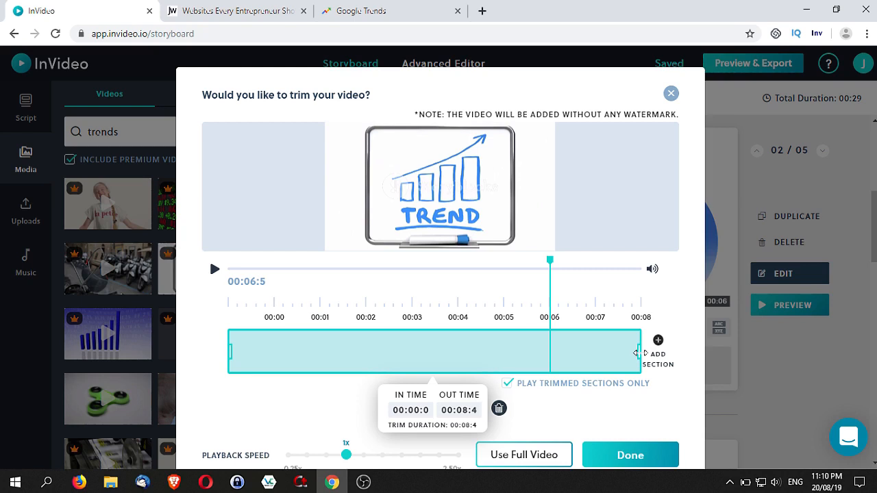
{"action": "left_click_drag", "start_coordinate": [638, 352], "coordinate": [557, 352]}
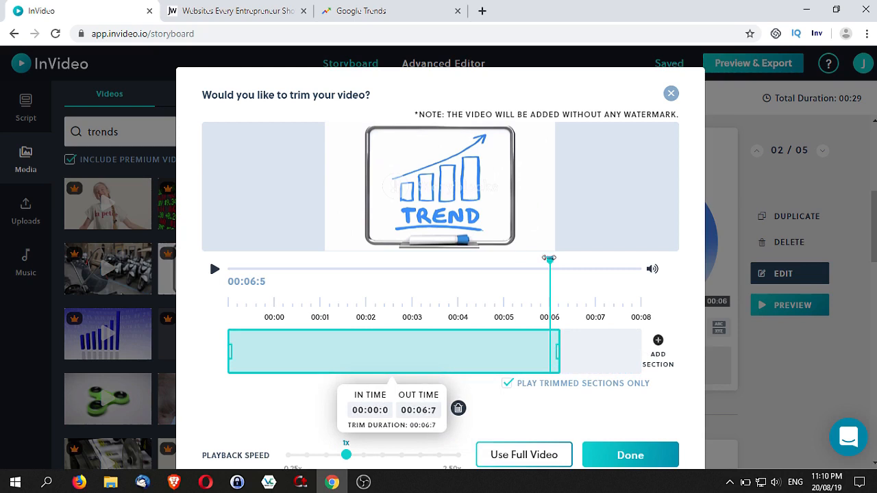
{"action": "left_click_drag", "start_coordinate": [549, 261], "coordinate": [238, 263]}
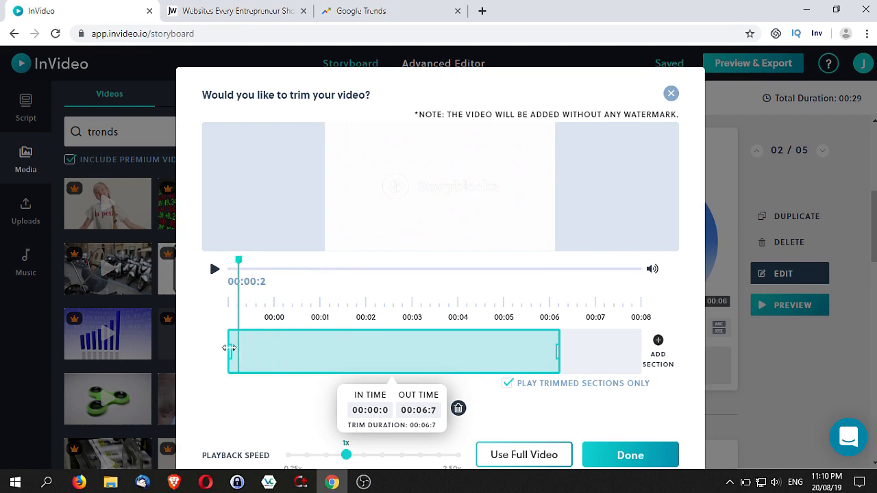
{"action": "left_click_drag", "start_coordinate": [231, 351], "coordinate": [239, 352]}
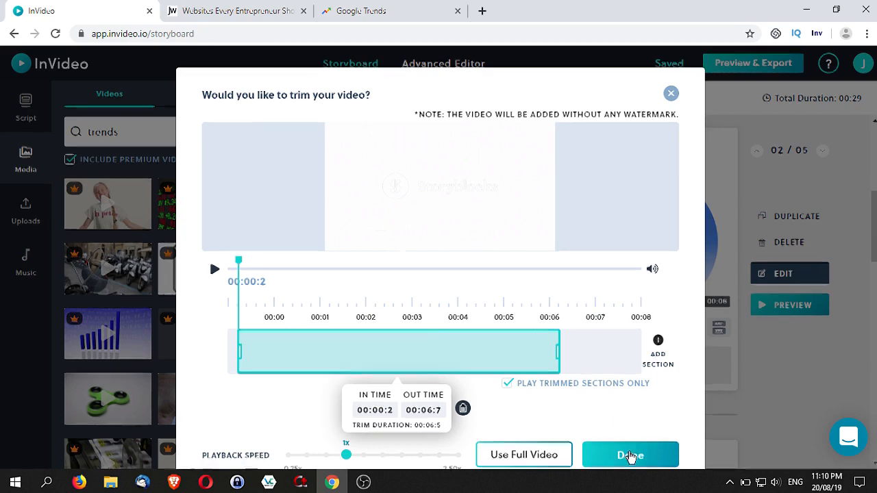
{"action": "left_click", "coordinate": [630, 455]}
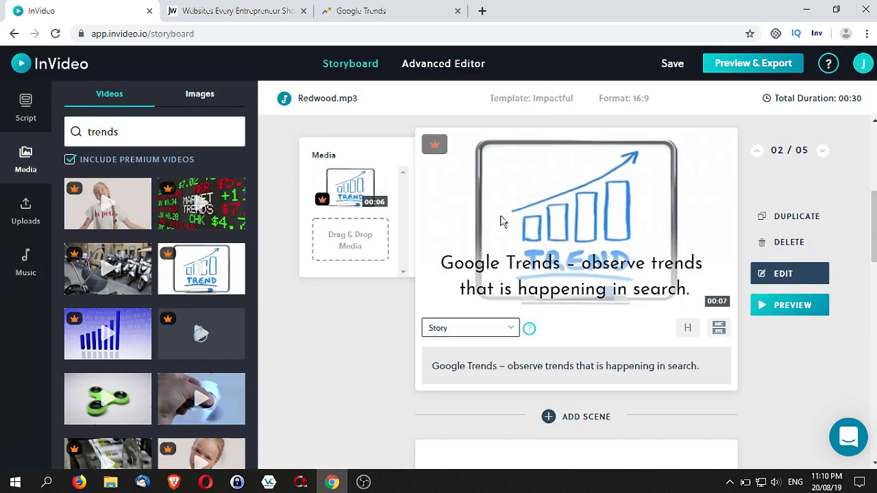
Open scene 2 for editing and replace the word "observe" in its title with "find out".
{"action": "left_click", "coordinate": [785, 309]}
{"action": "left_click", "coordinate": [777, 274]}
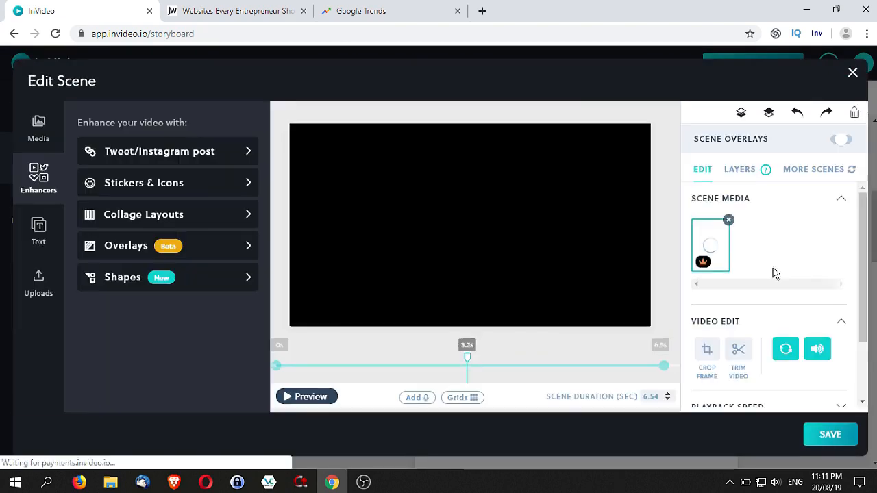
{"action": "left_click", "coordinate": [489, 296]}
{"action": "double_click", "coordinate": [512, 275]}
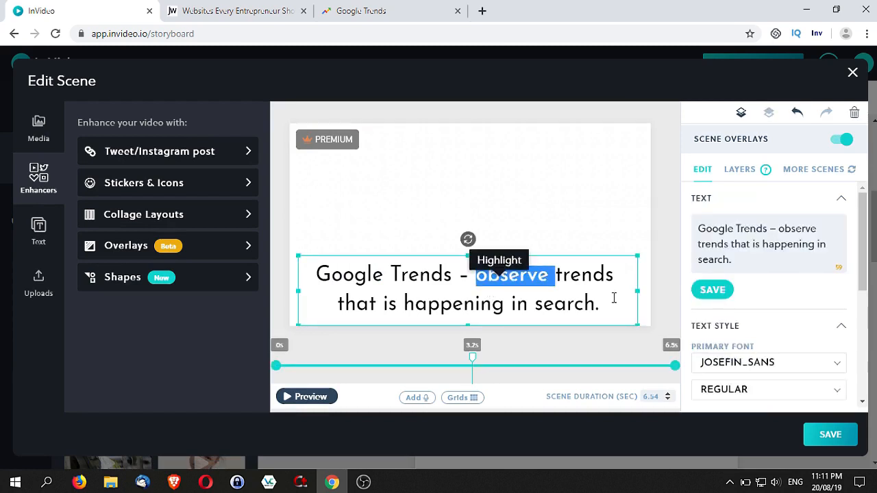
{"action": "type", "text": "Find"}
{"action": "key", "text": "BackSpace"}
{"action": "key", "text": "BackSpace"}
{"action": "key", "text": "BackSpace"}
{"action": "key", "text": "BackSpace"}
{"action": "type", "text": "find t"}
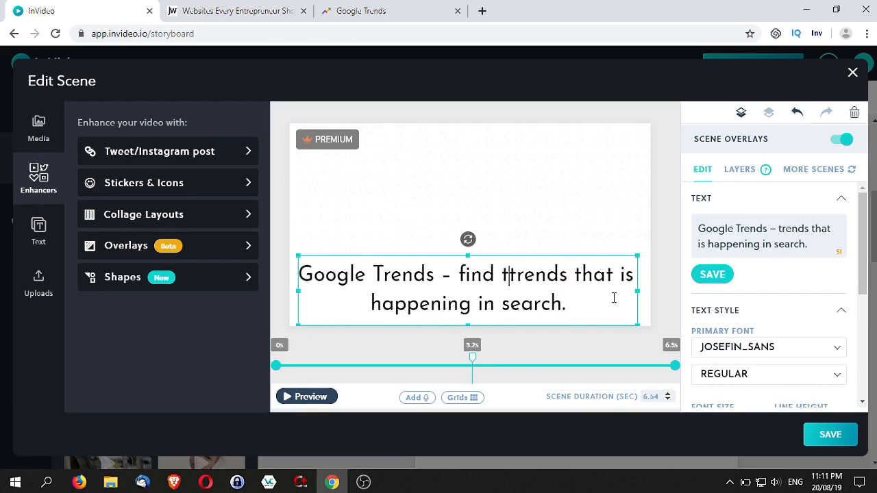
{"action": "key", "text": "BackSpace"}
{"action": "type", "text": "out"}
Replace the closing words "in search." of scene 2's title with "today".
{"action": "left_click", "coordinate": [614, 298]}
{"action": "key", "text": "BackSpace"}
{"action": "key", "text": "BackSpace"}
{"action": "key", "text": "BackSpace"}
{"action": "key", "text": "BackSpace"}
{"action": "key", "text": "BackSpace"}
{"action": "key", "text": "BackSpace"}
{"action": "key", "text": "BackSpace"}
{"action": "key", "text": "BackSpace"}
{"action": "key", "text": "BackSpace"}
{"action": "key", "text": "BackSpace"}
{"action": "key", "text": "BackSpace"}
{"action": "type", "text": "today"}
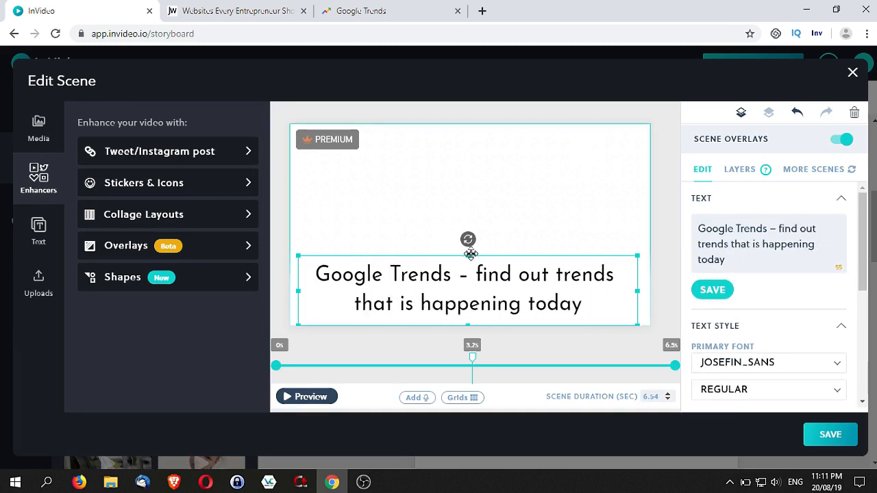
Reduce the height of scene 2's title box from its upper edge, save the text and preview the scene.
{"action": "left_click_drag", "start_coordinate": [469, 257], "coordinate": [468, 264]}
{"action": "mouse_move", "coordinate": [866, 248]}
{"action": "left_mouse_down"}
{"action": "mouse_move", "coordinate": [866, 274]}
{"action": "mouse_move", "coordinate": [868, 250]}
{"action": "left_mouse_up"}
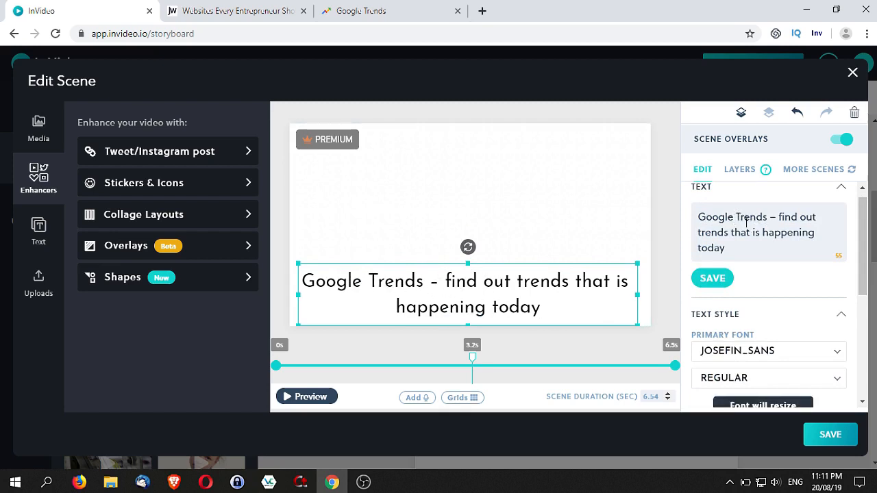
{"action": "left_click", "coordinate": [713, 278]}
{"action": "left_click_drag", "start_coordinate": [865, 272], "coordinate": [865, 291]}
{"action": "left_click", "coordinate": [309, 398]}
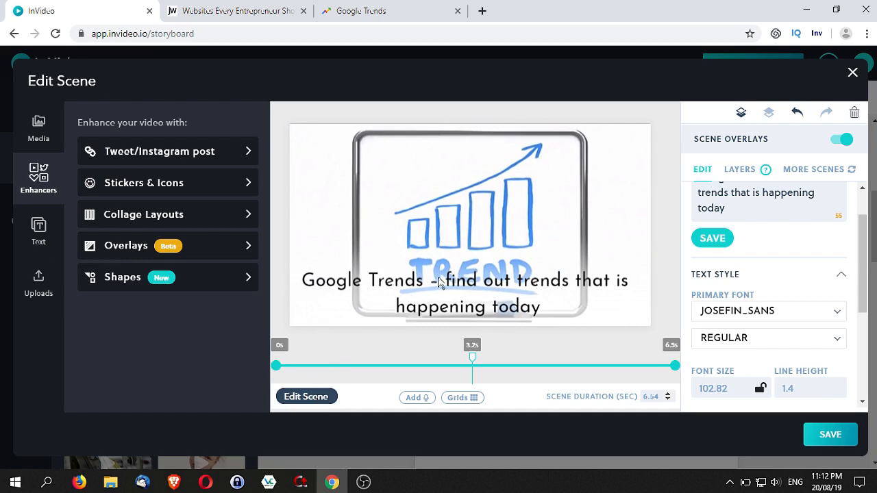
Shrink scene 2's title box further from its upper edge so only "today" wraps, and save the scene.
{"action": "left_click", "coordinate": [414, 288]}
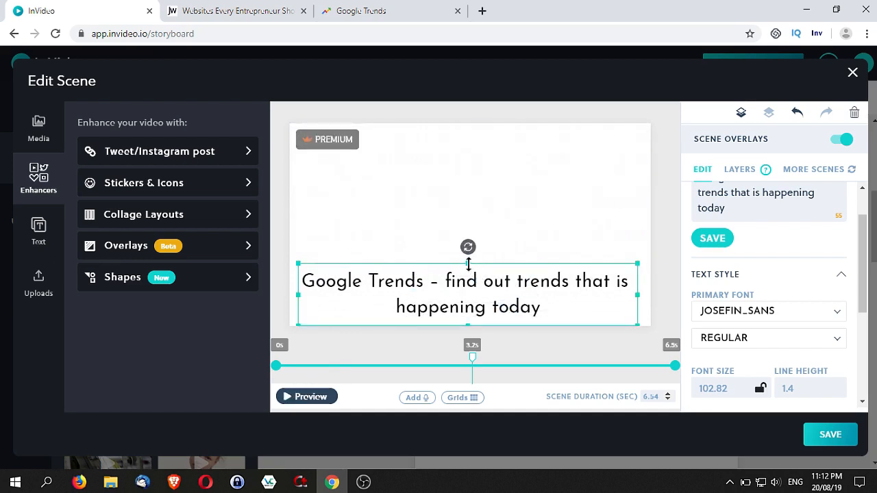
{"action": "left_click_drag", "start_coordinate": [469, 272], "coordinate": [468, 276]}
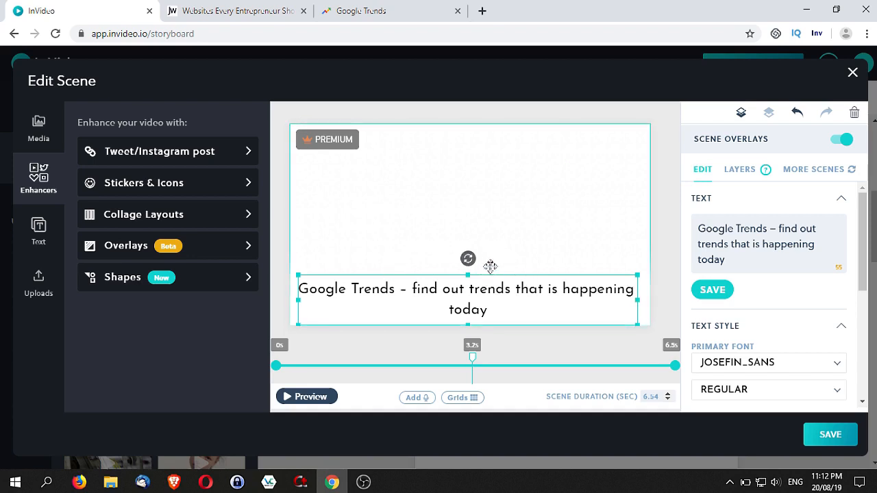
{"action": "left_click", "coordinate": [499, 335]}
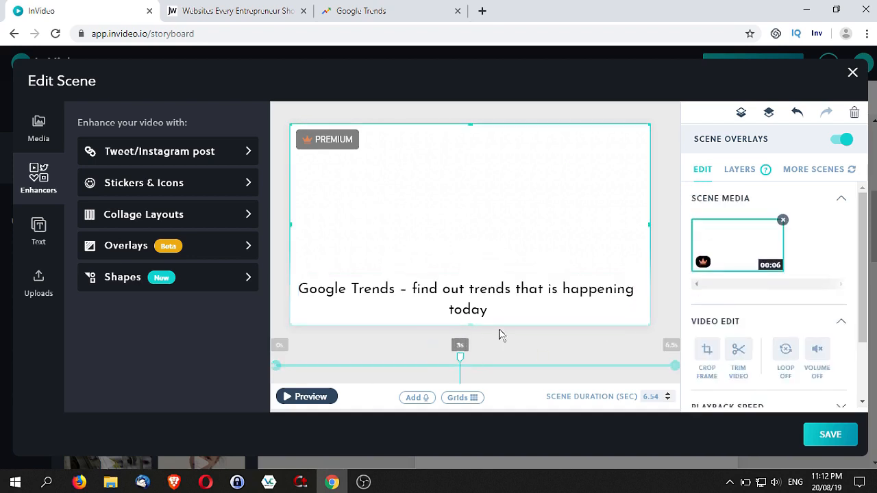
{"action": "left_click", "coordinate": [828, 434]}
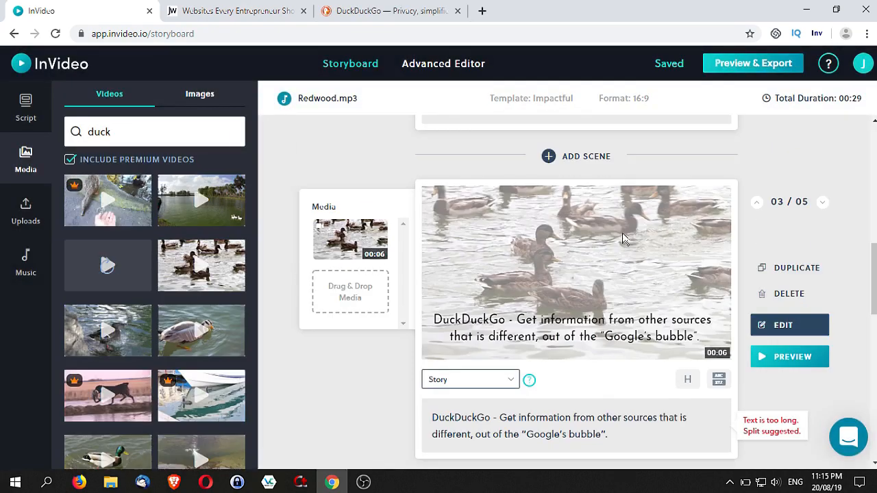
Review the remaining storyboard scenes, switch the project to the Advanced Editor and select scene 5 about GetPocket.
{"action": "scroll", "coordinate": [699, 271], "scroll_direction": "down", "scroll_amount": 5}
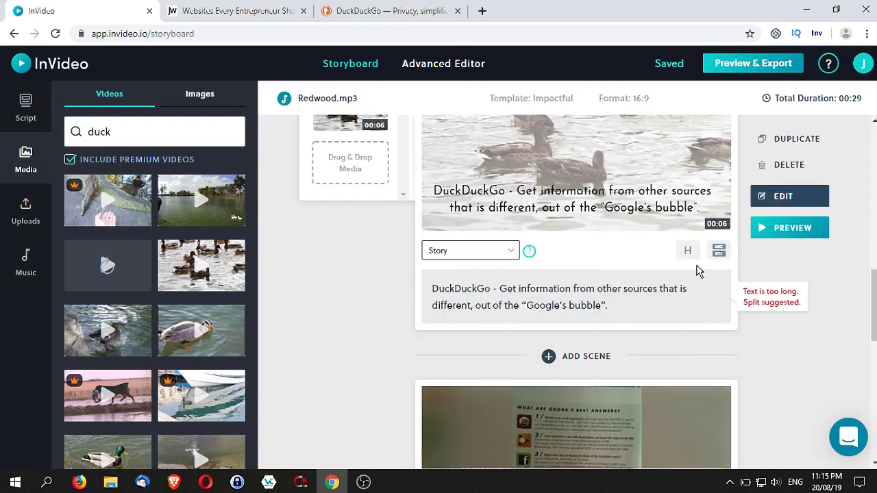
{"action": "scroll", "coordinate": [699, 271], "scroll_direction": "down", "scroll_amount": 4}
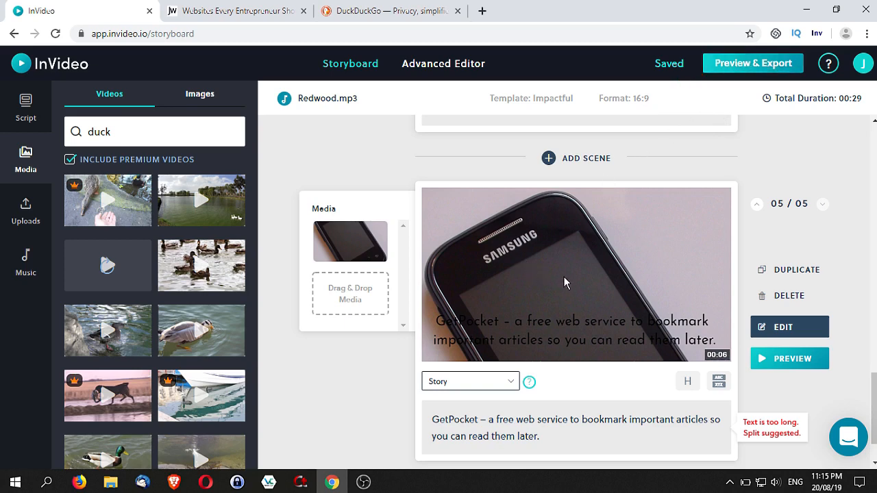
{"action": "scroll", "coordinate": [564, 282], "scroll_direction": "down", "scroll_amount": 1}
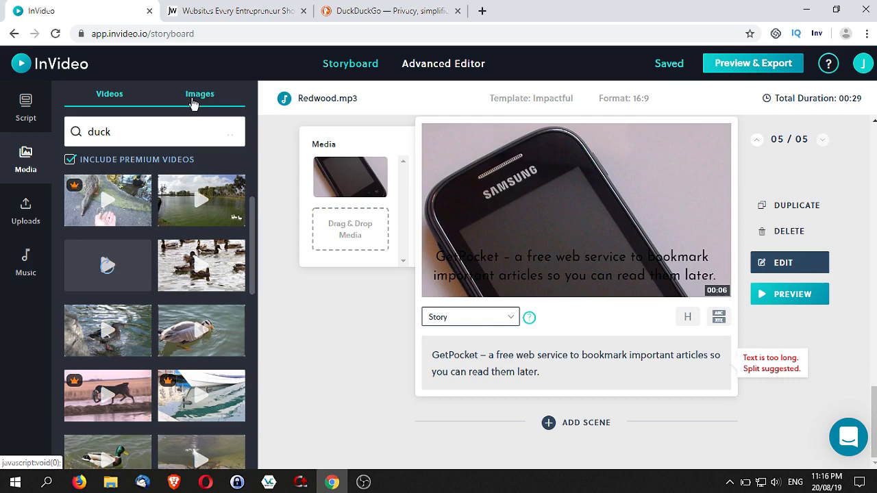
{"action": "left_click", "coordinate": [433, 69]}
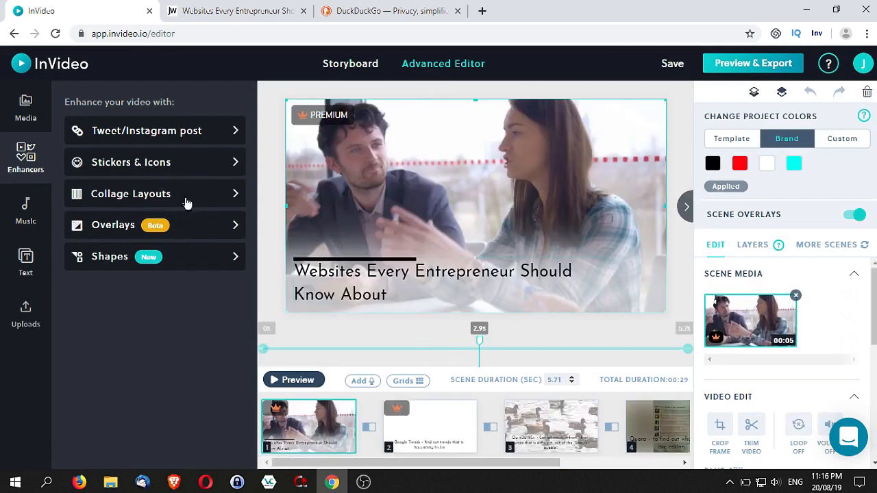
{"action": "left_click_drag", "start_coordinate": [470, 463], "coordinate": [589, 463]}
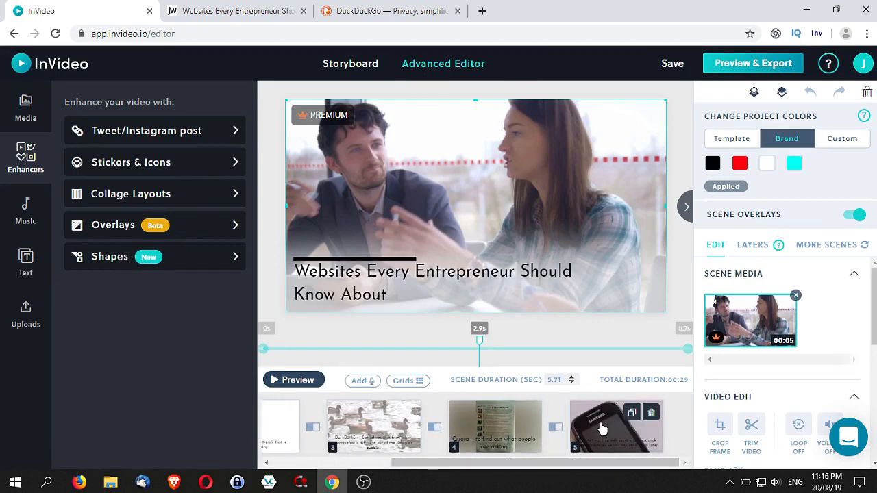
{"action": "left_click", "coordinate": [602, 429]}
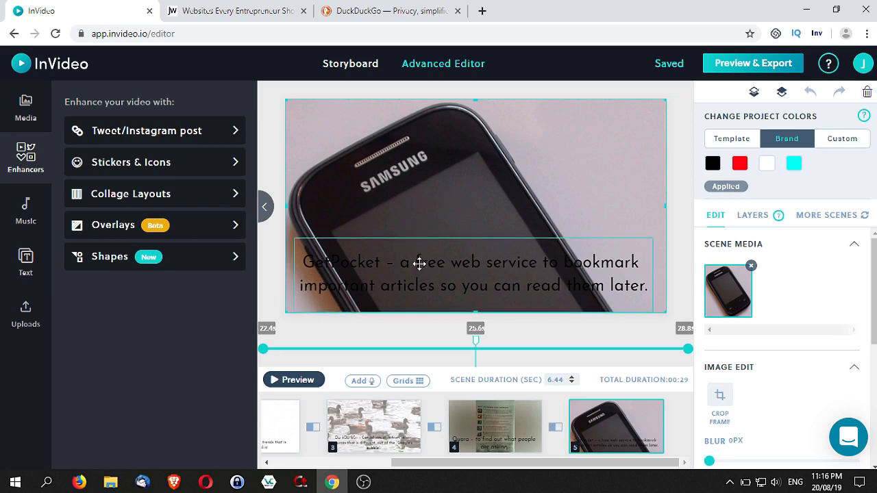
Change the colour of scene 5's GetPocket text to off-white #f1ecec.
{"action": "left_click", "coordinate": [419, 263]}
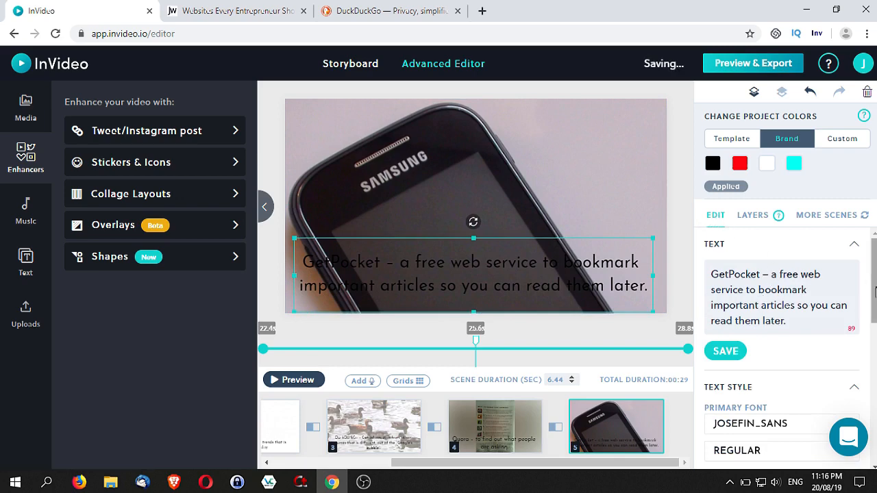
{"action": "scroll", "coordinate": [868, 304], "scroll_direction": "down", "scroll_amount": 3}
{"action": "scroll", "coordinate": [745, 310], "scroll_direction": "down", "scroll_amount": 3}
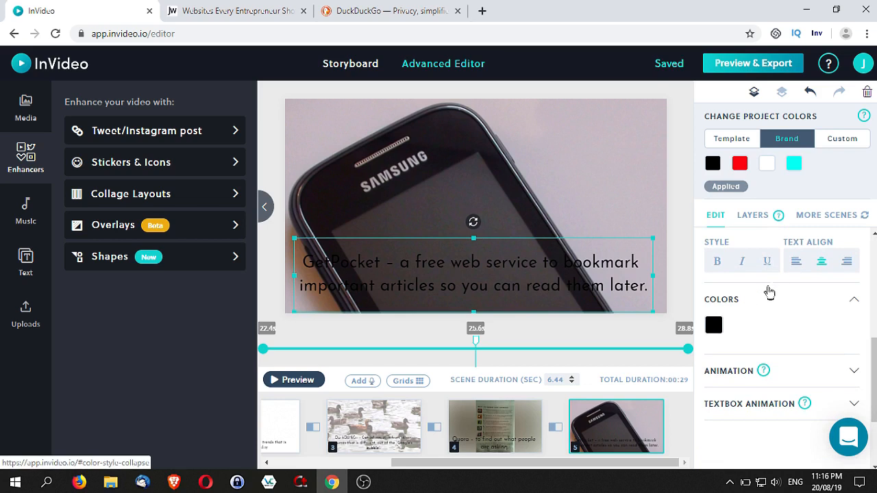
{"action": "scroll", "coordinate": [867, 286], "scroll_direction": "up", "scroll_amount": 3}
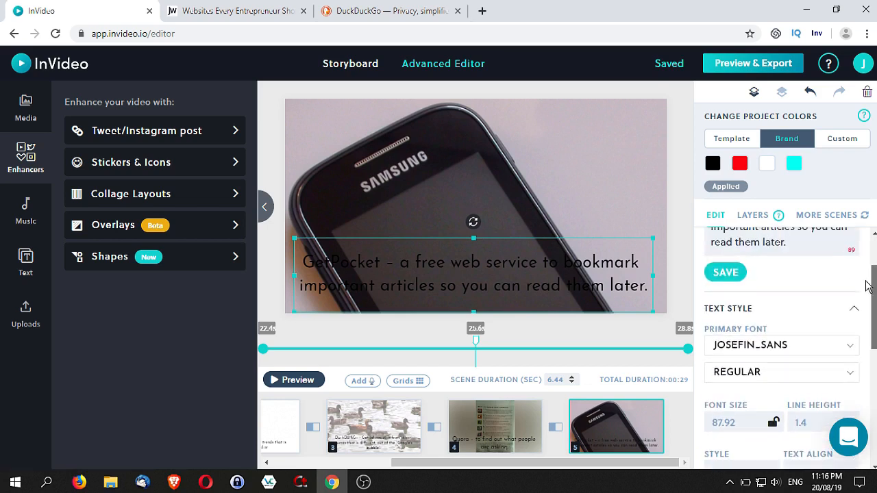
{"action": "scroll", "coordinate": [754, 322], "scroll_direction": "down", "scroll_amount": 3}
{"action": "left_click", "coordinate": [714, 337]}
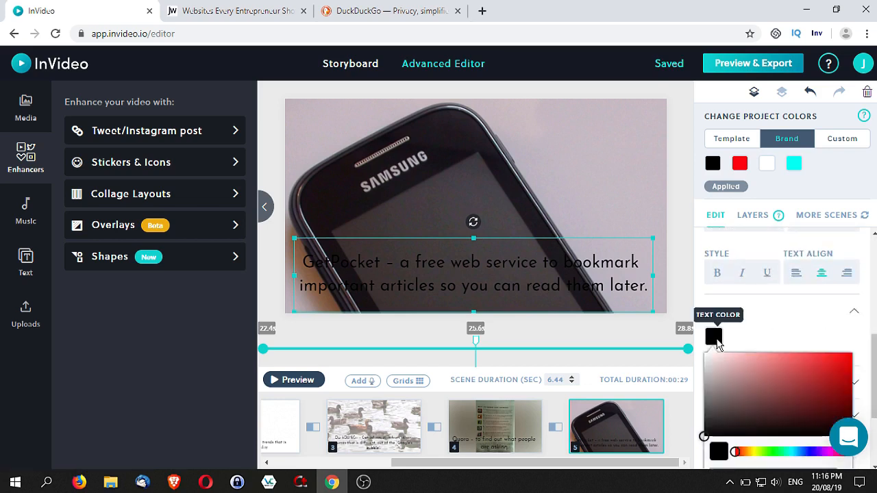
{"action": "left_click_drag", "start_coordinate": [873, 349], "coordinate": [873, 362]}
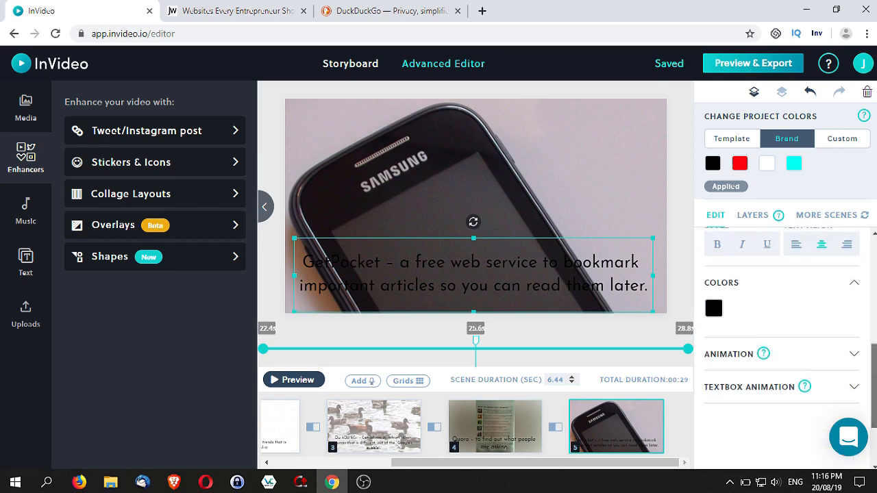
{"action": "left_click", "coordinate": [713, 308]}
{"action": "left_click", "coordinate": [706, 329]}
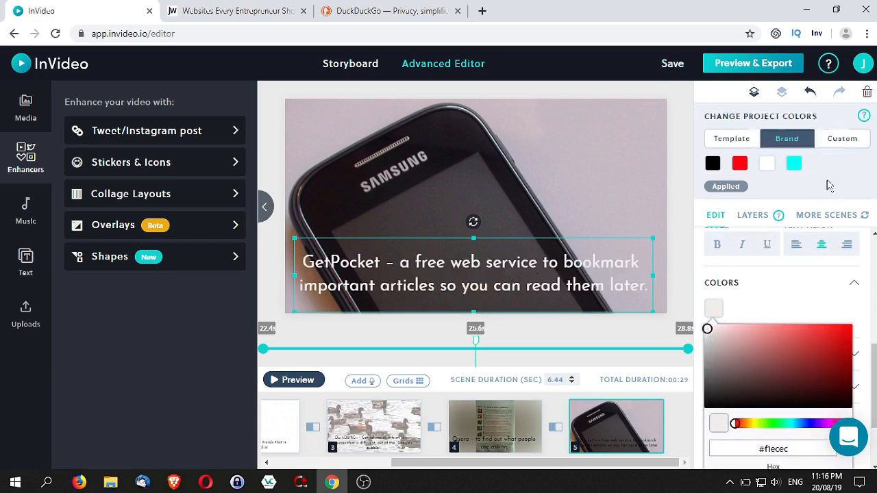
{"action": "left_click", "coordinate": [853, 283]}
{"action": "scroll", "coordinate": [849, 343], "scroll_direction": "up", "scroll_amount": 2}
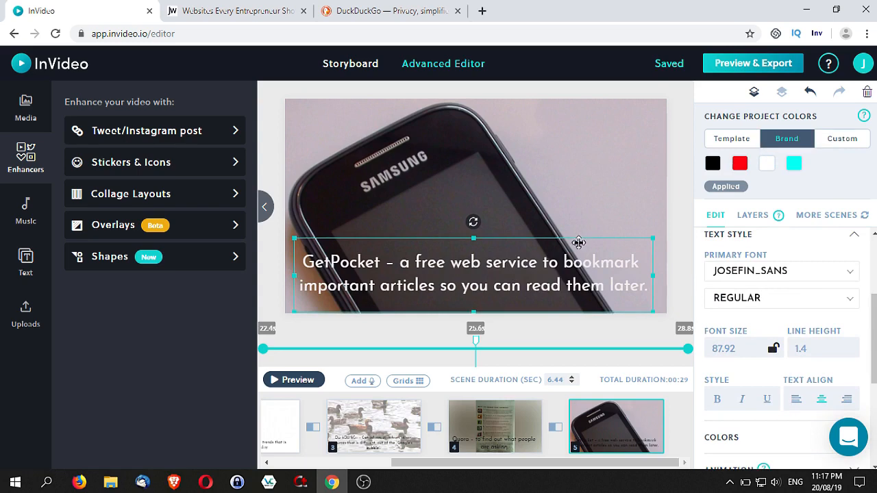
Preview scene 5's animation with its recoloured text, and preview the Quora scene 4 and DuckDuckGo scene 3.
{"action": "left_click", "coordinate": [297, 380]}
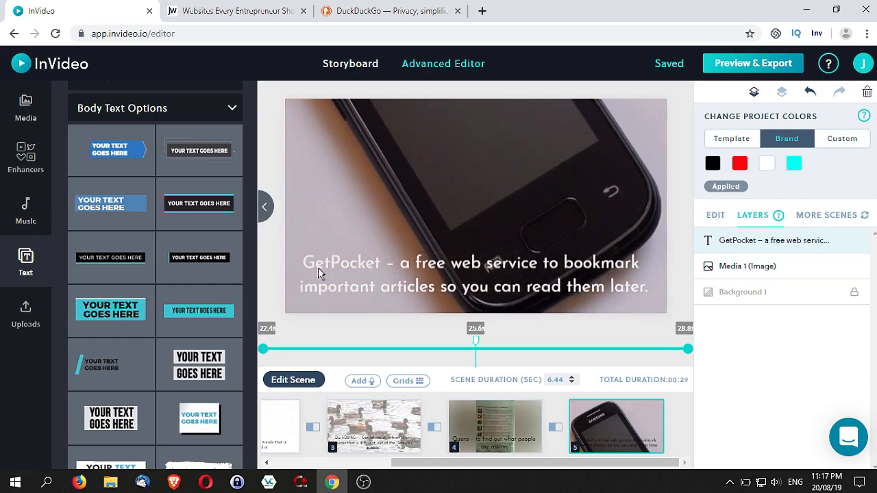
{"action": "left_click", "coordinate": [627, 250]}
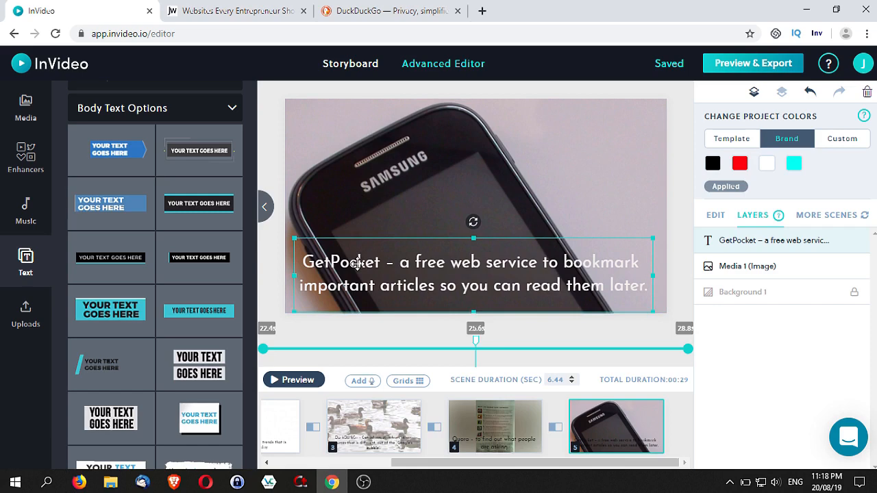
{"action": "left_click", "coordinate": [295, 381]}
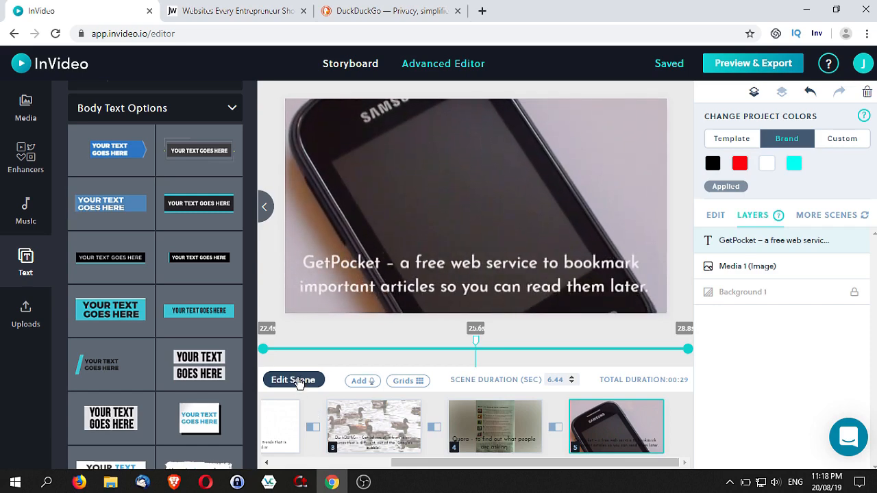
{"action": "left_click", "coordinate": [297, 381]}
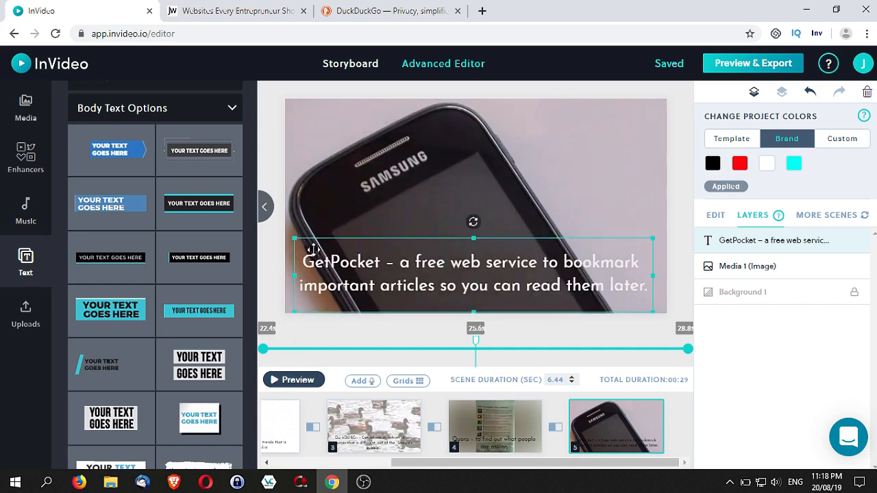
{"action": "left_click", "coordinate": [476, 428]}
{"action": "left_click", "coordinate": [296, 381]}
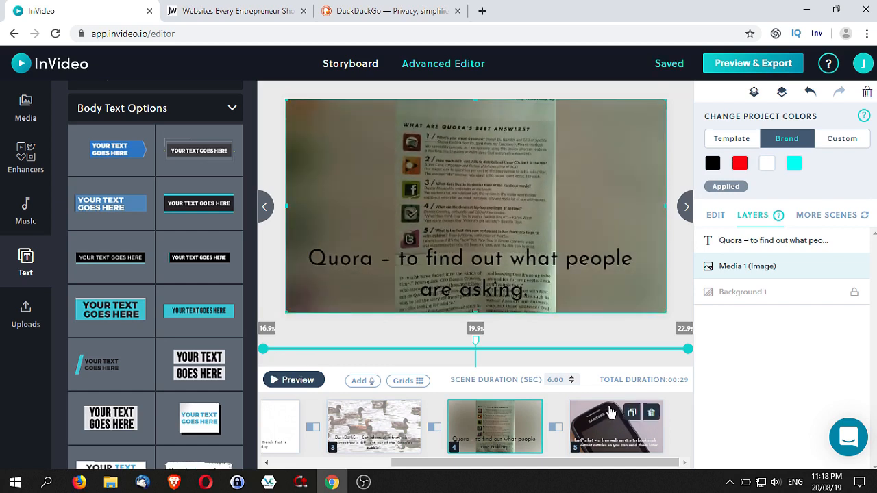
{"action": "left_click", "coordinate": [365, 420]}
{"action": "left_click", "coordinate": [288, 383]}
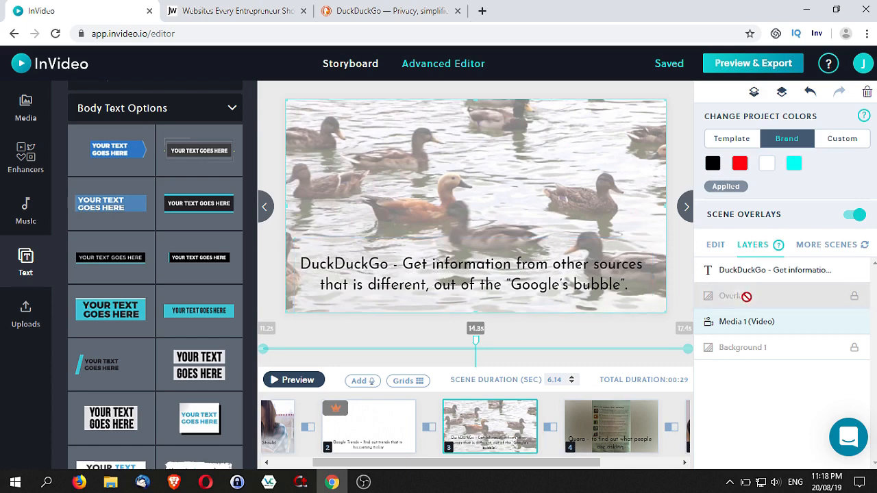
Unlock Overlay 1 in scene 3 and add a purple-orange Light leaks overlay to the scene.
{"action": "left_click", "coordinate": [862, 300]}
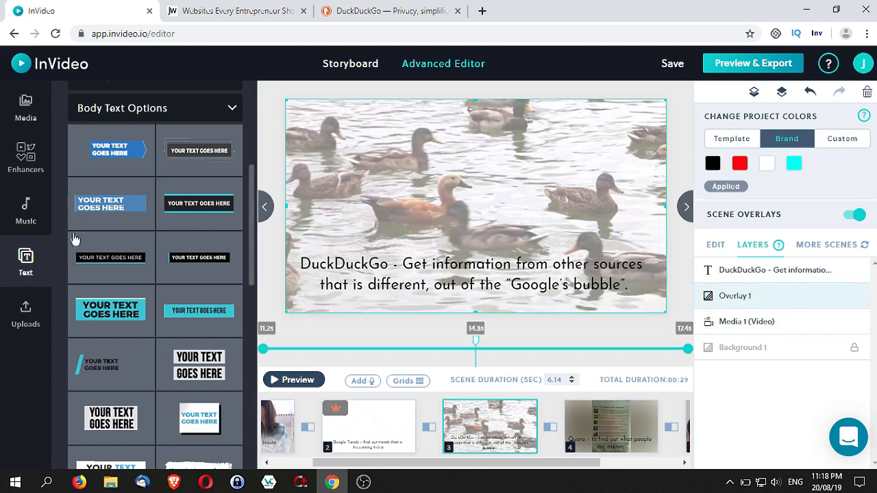
{"action": "left_click", "coordinate": [31, 156]}
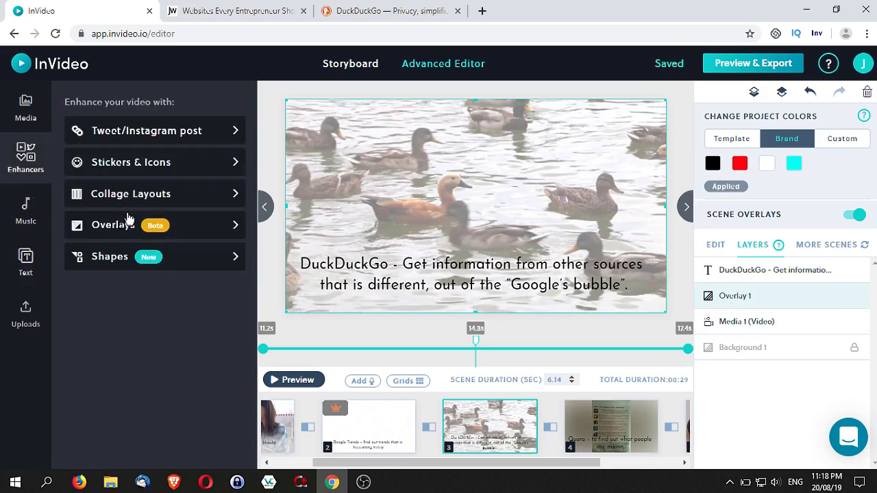
{"action": "left_click", "coordinate": [113, 226]}
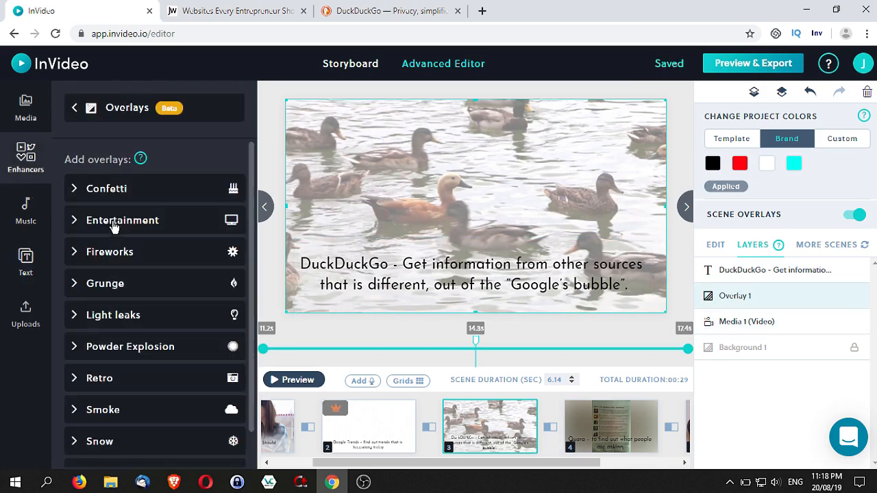
{"action": "left_click", "coordinate": [103, 290]}
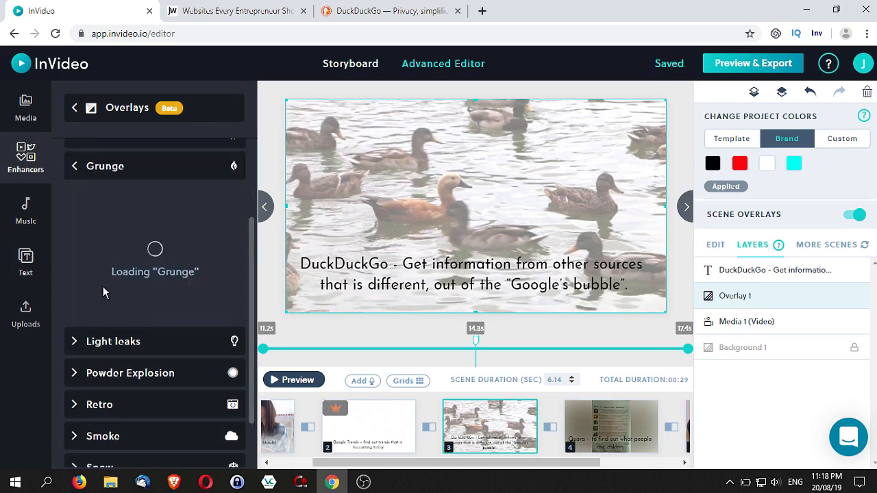
{"action": "left_click", "coordinate": [75, 168]}
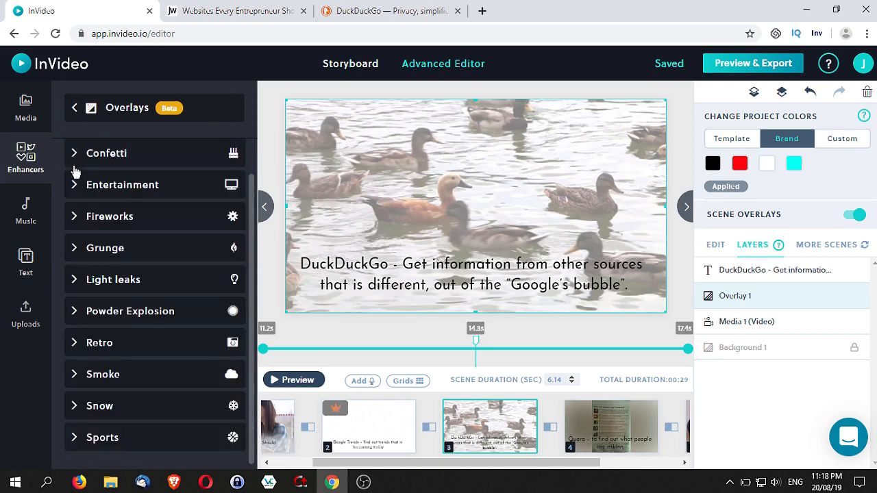
{"action": "left_click", "coordinate": [96, 280]}
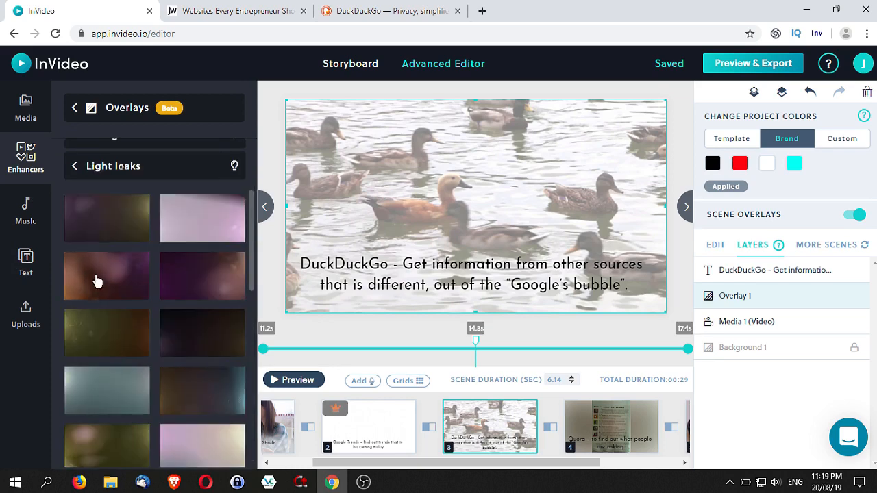
{"action": "left_click", "coordinate": [95, 281]}
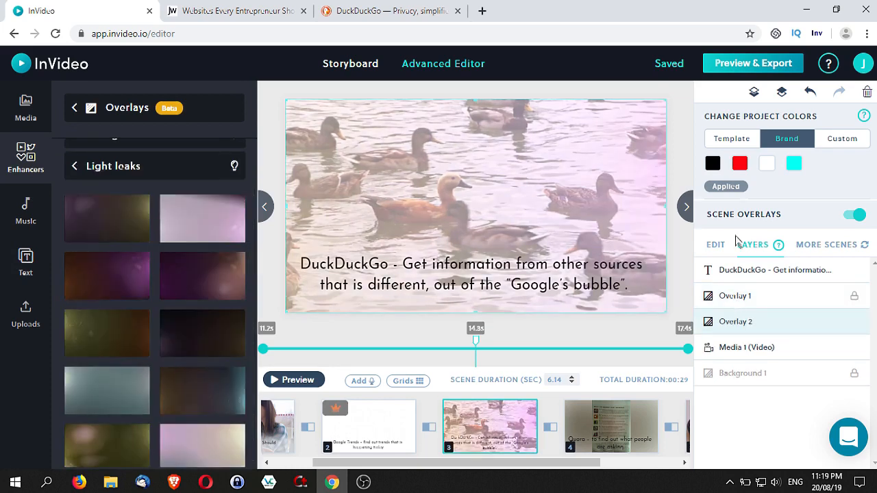
Delete the original Overlay 1 from scene 3 and leave the overlay library.
{"action": "left_click", "coordinate": [768, 295]}
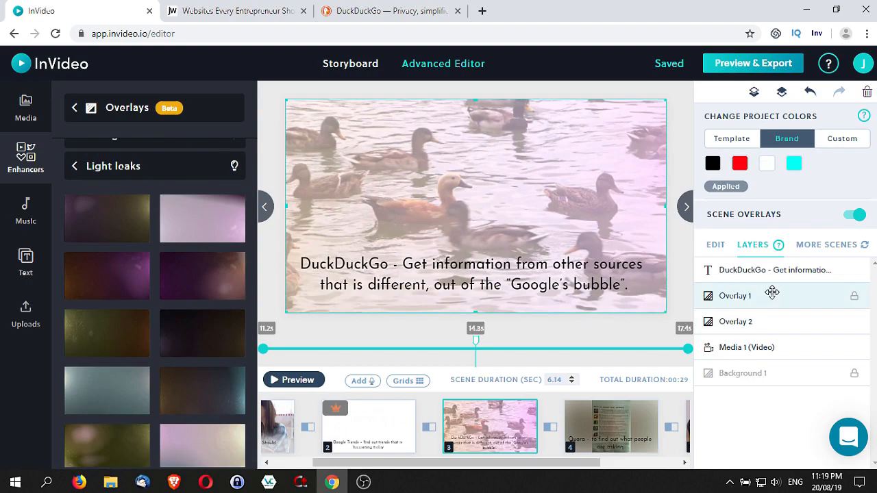
{"action": "key", "text": "Delete"}
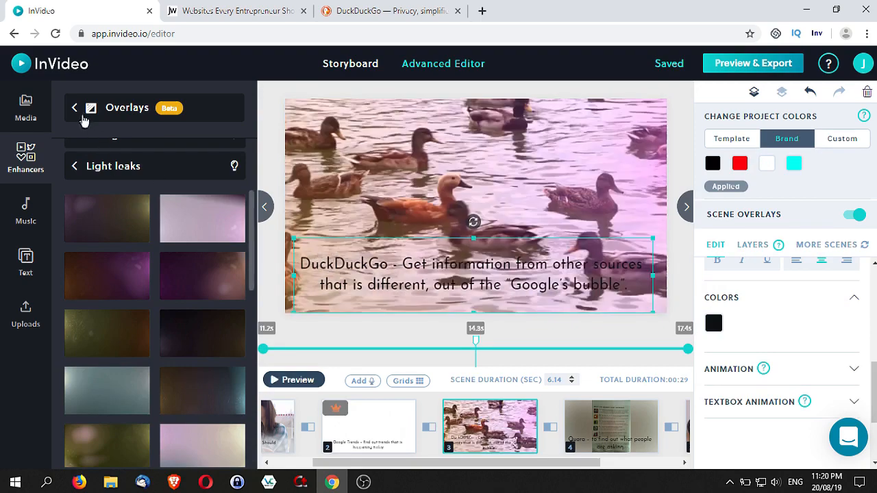
{"action": "left_click", "coordinate": [75, 109]}
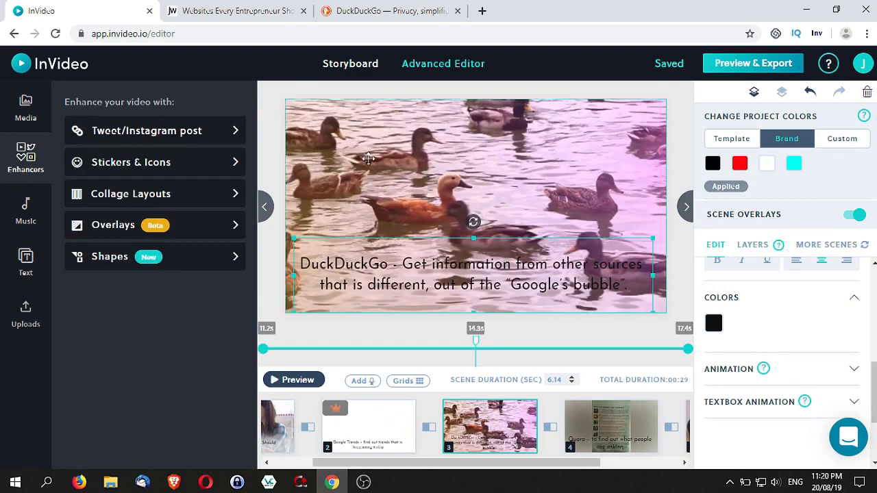
Add the uploaded courses logo image to scene 3 over the duck video.
{"action": "left_click", "coordinate": [26, 309]}
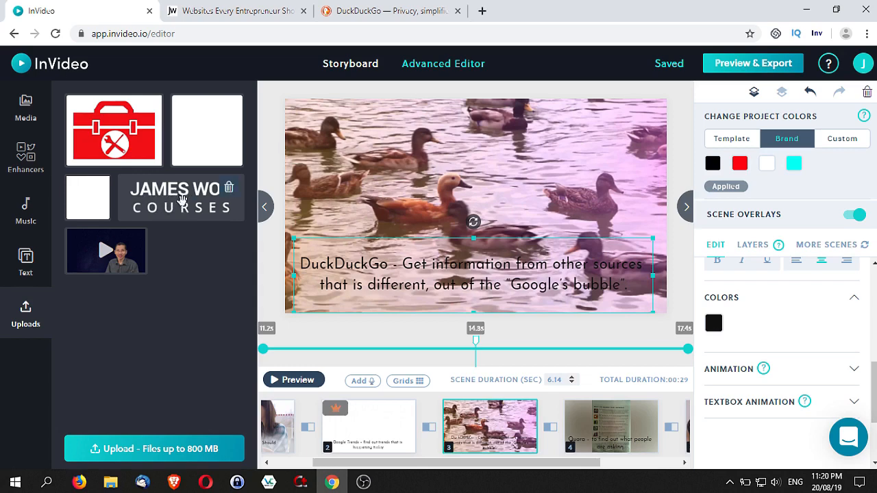
{"action": "left_click", "coordinate": [28, 161]}
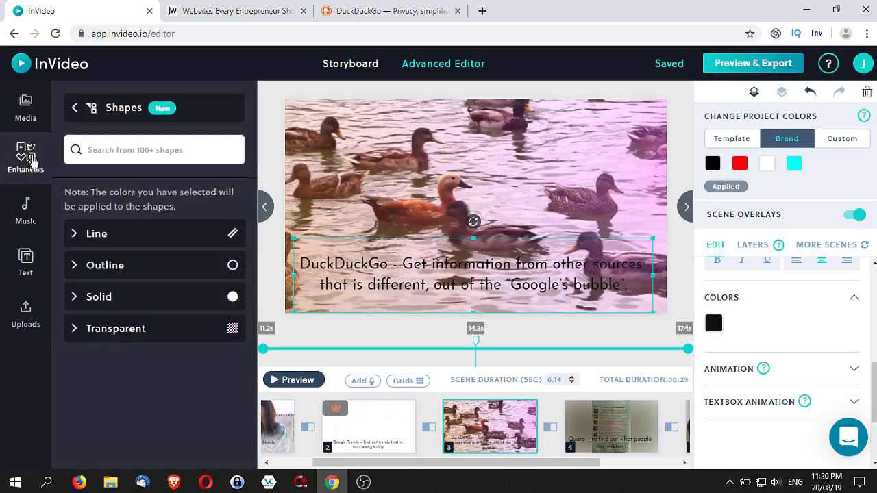
{"action": "left_click", "coordinate": [27, 314]}
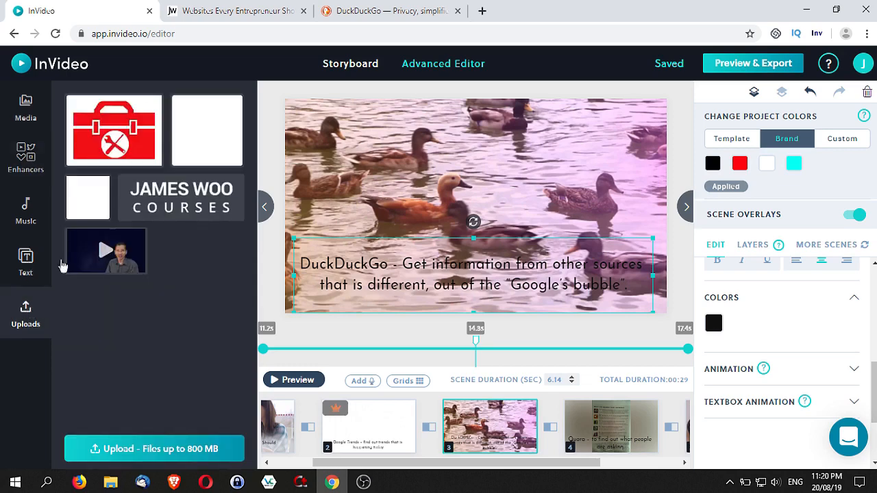
{"action": "left_click_drag", "start_coordinate": [151, 197], "coordinate": [549, 135]}
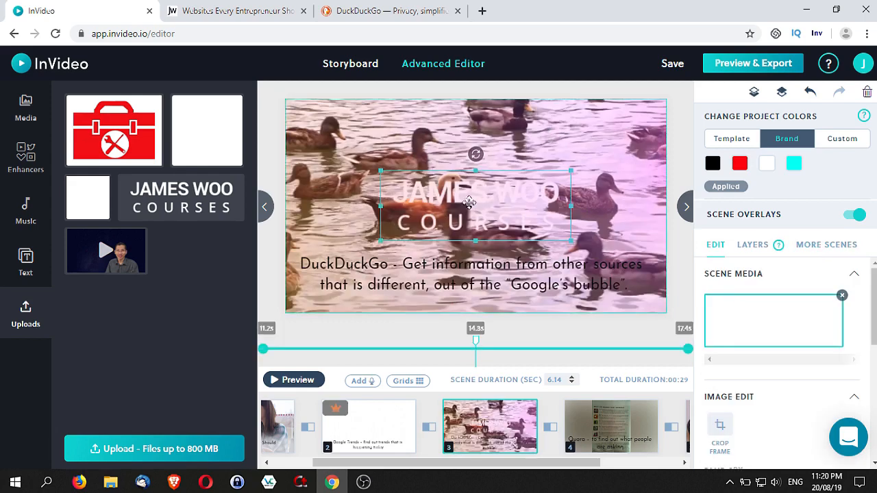
Try to reposition the logo in scene 3, selecting its Media 2 image layer, and undo the accidental overlay moves.
{"action": "left_click_drag", "start_coordinate": [503, 188], "coordinate": [542, 164]}
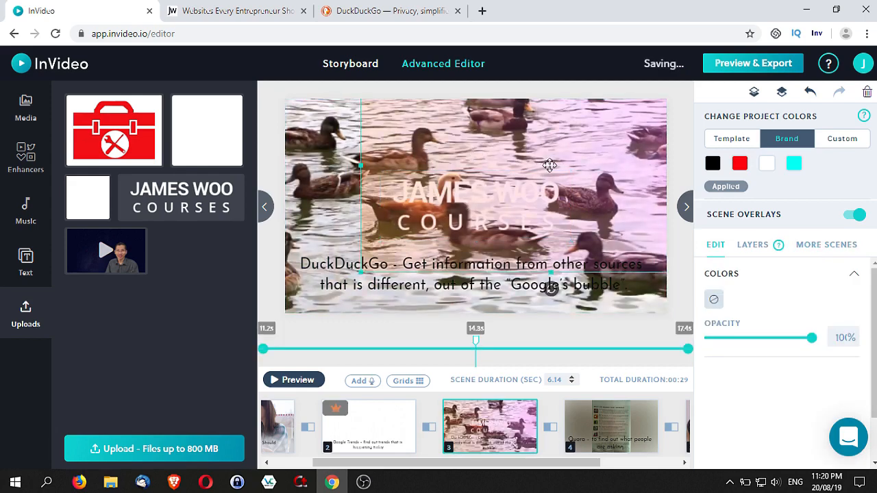
{"action": "key", "text": "ctrl+z"}
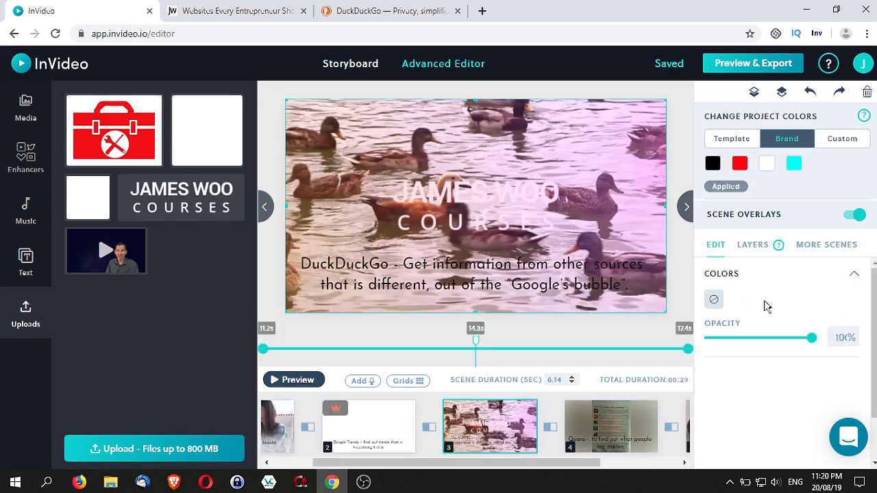
{"action": "left_click", "coordinate": [752, 247]}
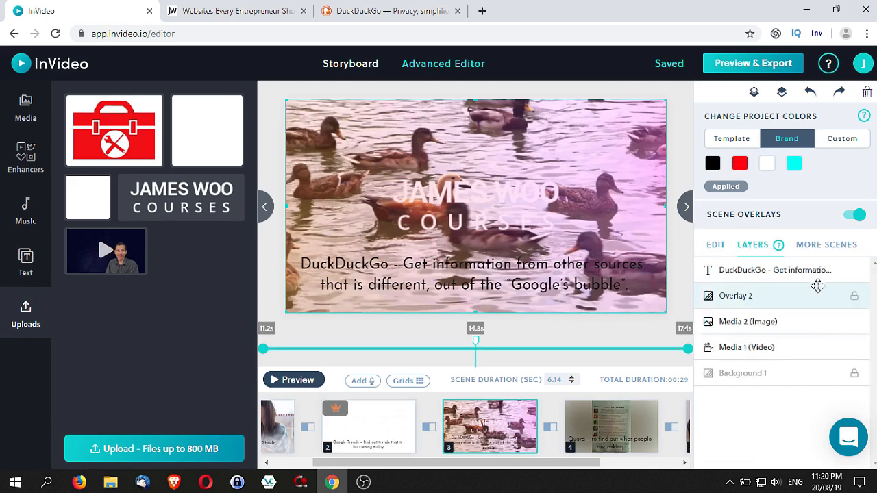
{"action": "left_click", "coordinate": [751, 281]}
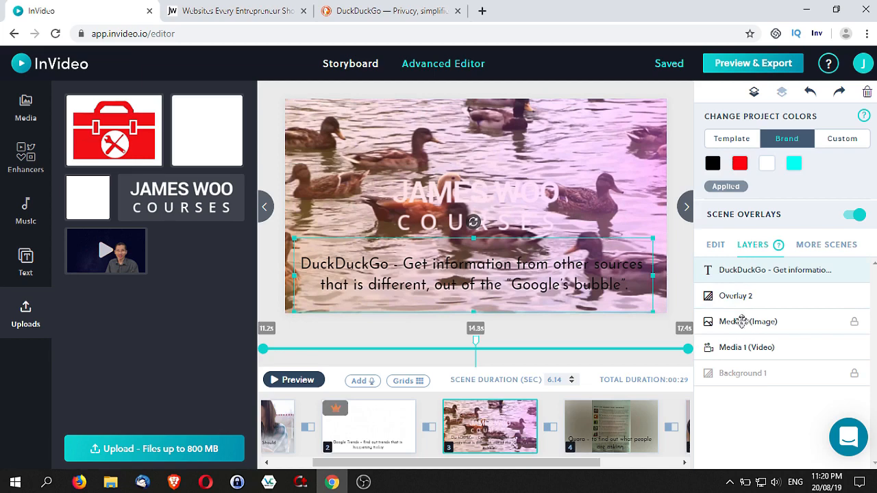
{"action": "left_click", "coordinate": [742, 321]}
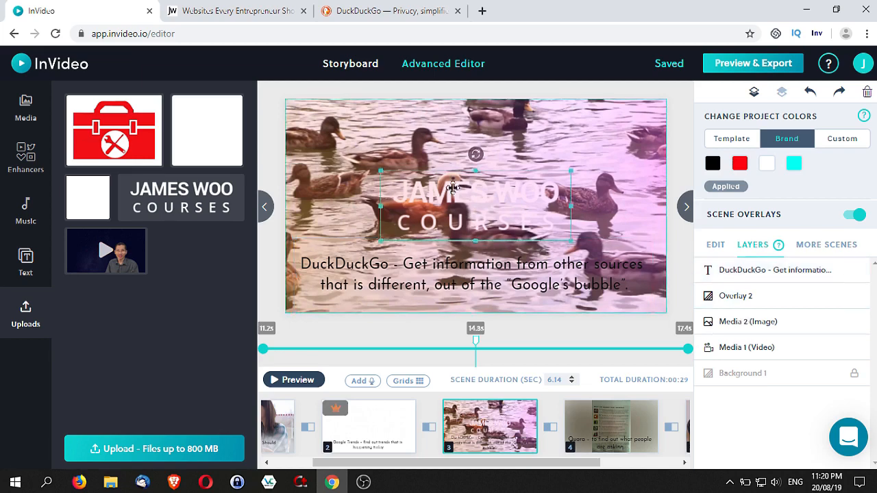
{"action": "left_click", "coordinate": [734, 351]}
{"action": "left_click", "coordinate": [733, 332]}
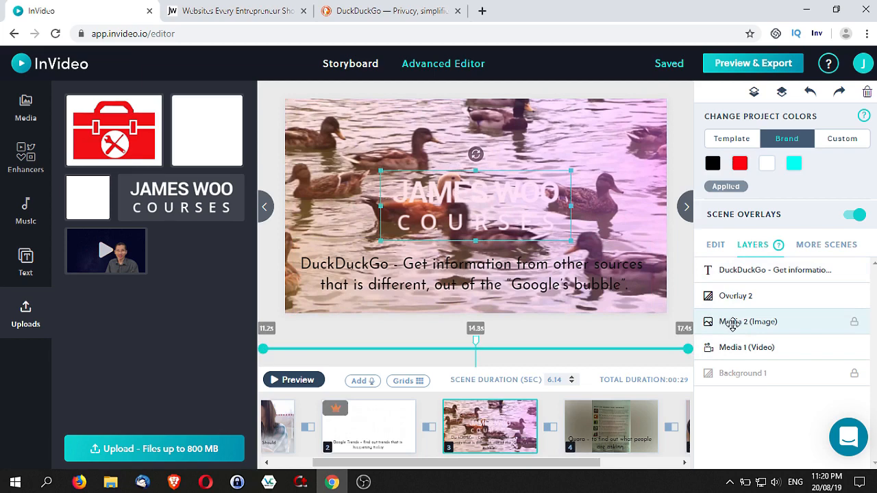
{"action": "left_click", "coordinate": [502, 176]}
{"action": "left_click_drag", "start_coordinate": [501, 176], "coordinate": [489, 197]}
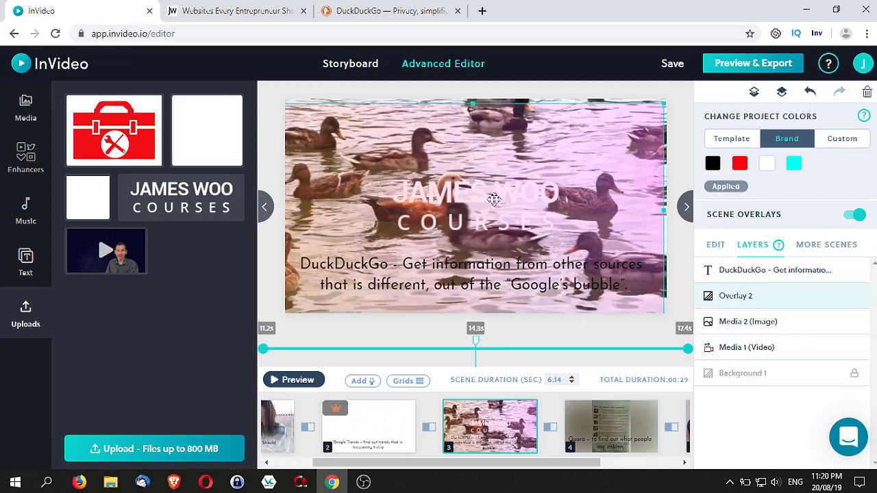
{"action": "key", "text": "ctrl+z"}
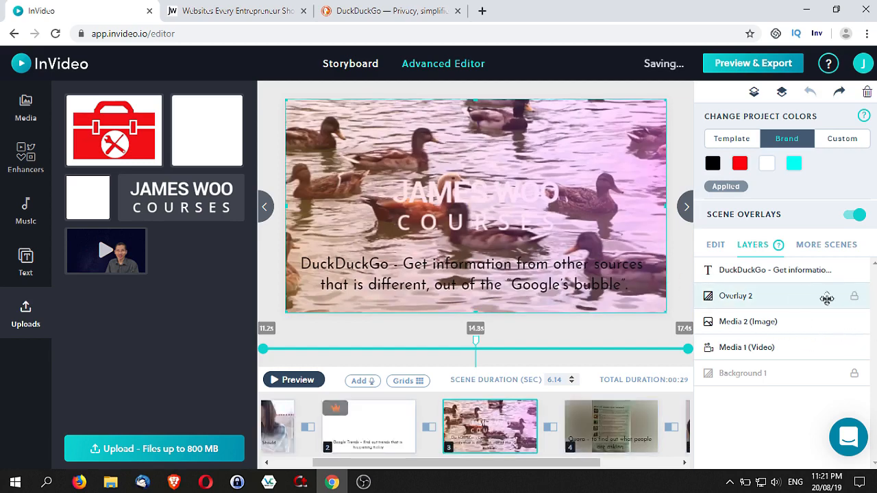
Lock scene 3's Overlay 2, Media 1 video and DuckDuckGo text layers, leaving only the Media 2 logo image editable.
{"action": "left_click", "coordinate": [855, 300]}
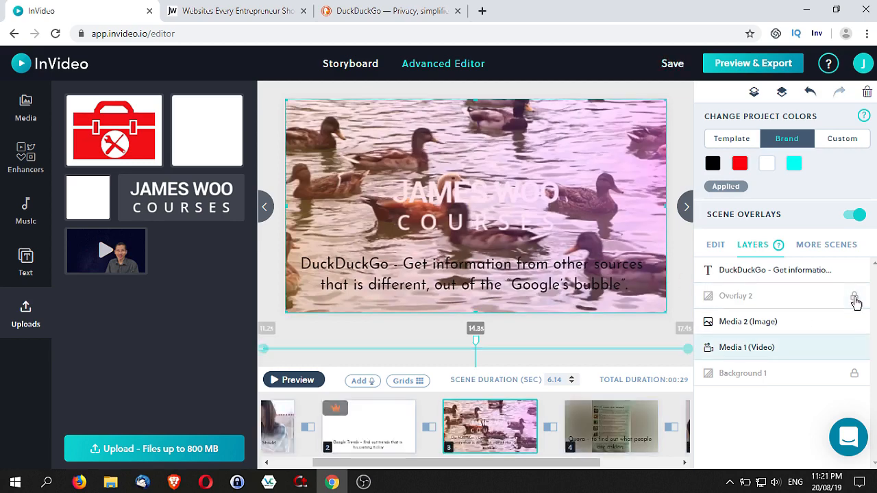
{"action": "left_click", "coordinate": [853, 349]}
{"action": "left_click", "coordinate": [855, 272]}
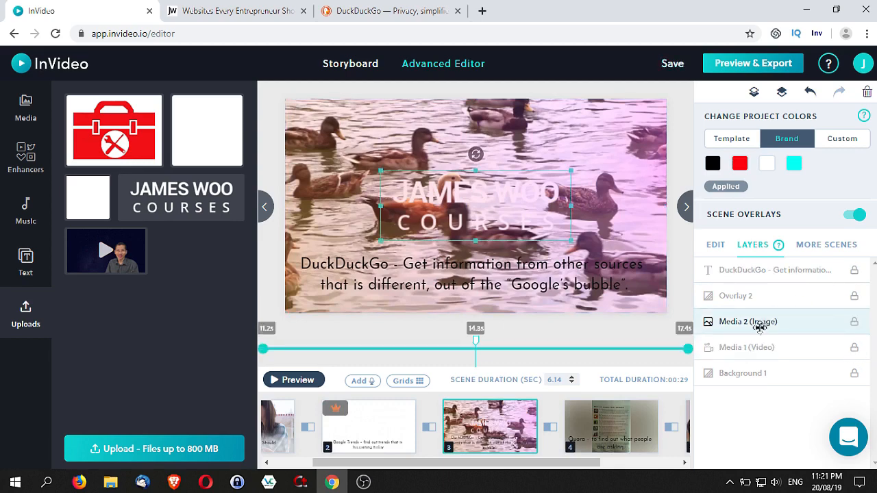
Shrink the courses logo in scene 3, place it in the upper-left part of the frame and preview the scene.
{"action": "left_click_drag", "start_coordinate": [454, 199], "coordinate": [513, 161]}
{"action": "left_click_drag", "start_coordinate": [452, 142], "coordinate": [348, 168]}
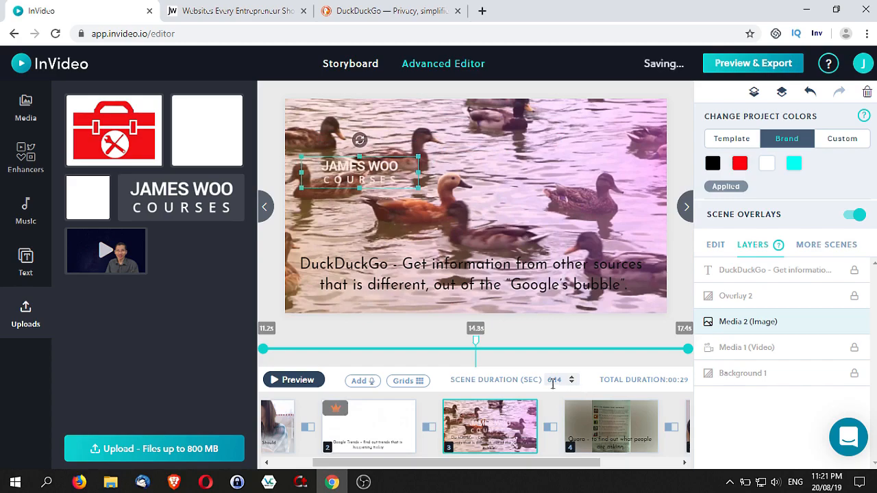
{"action": "left_click", "coordinate": [306, 385]}
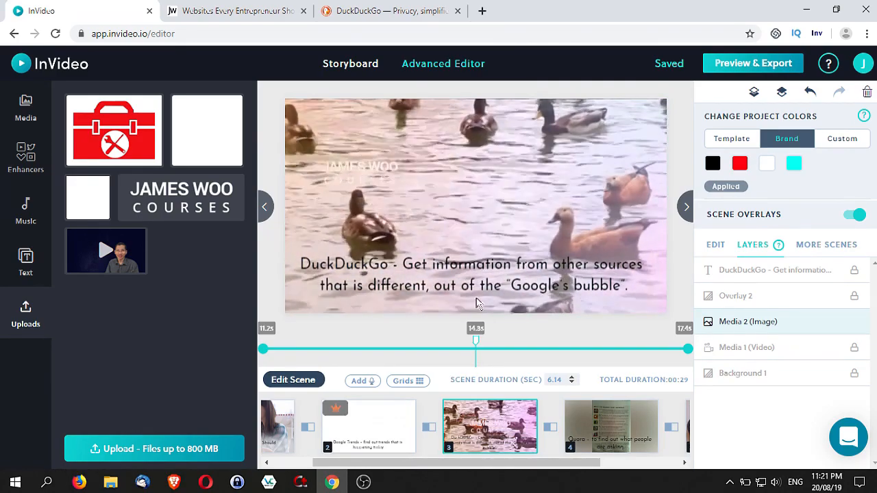
{"action": "left_click", "coordinate": [285, 383]}
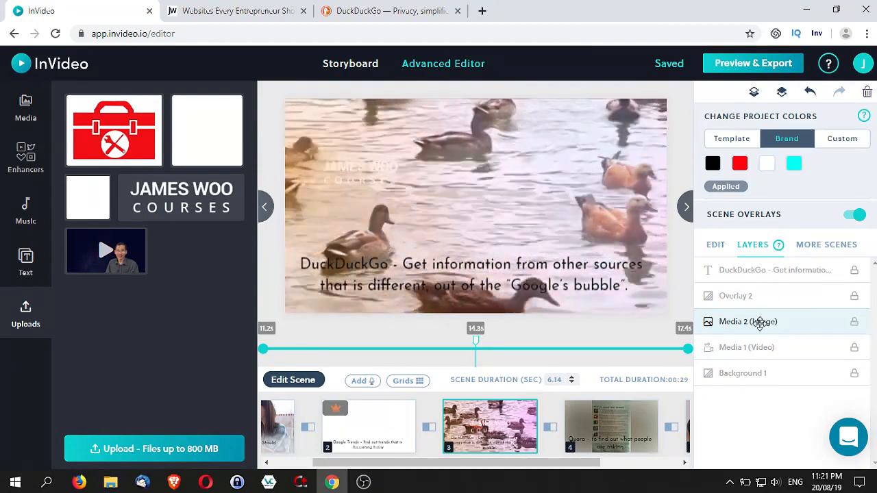
Delete the Media 2 logo image layer from scene 3.
{"action": "key", "text": "Delete"}
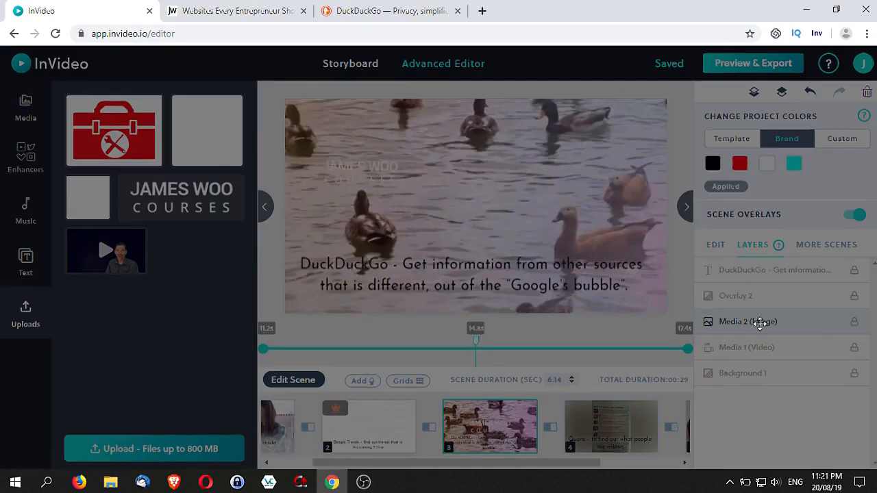
{"action": "left_click", "coordinate": [483, 293]}
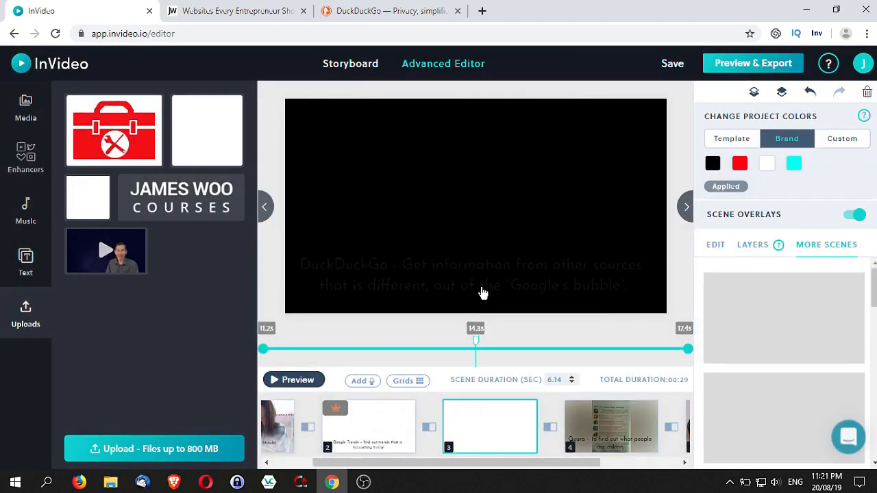
Add the uploaded courses logo image to scene 5, the GetPocket scene, as a layer over the phone image.
{"action": "left_click_drag", "start_coordinate": [530, 466], "coordinate": [630, 463]}
{"action": "left_click", "coordinate": [620, 418]}
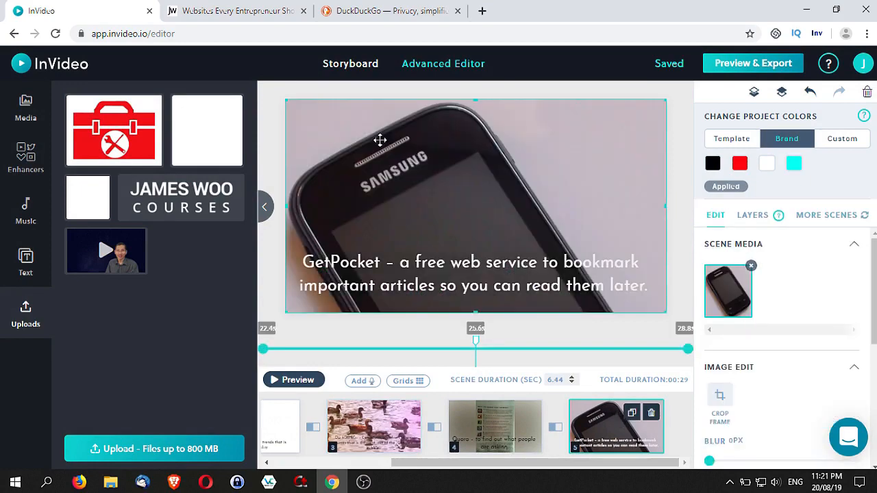
{"action": "left_click_drag", "start_coordinate": [177, 198], "coordinate": [581, 146]}
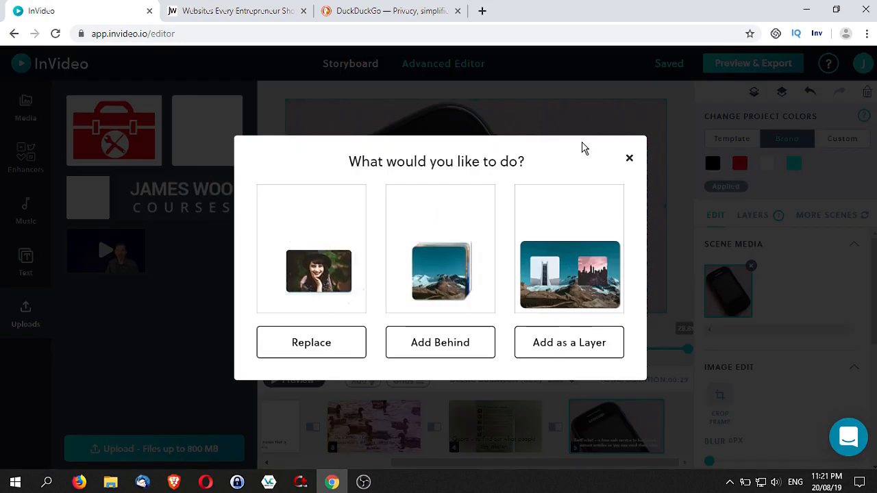
{"action": "left_click", "coordinate": [569, 343]}
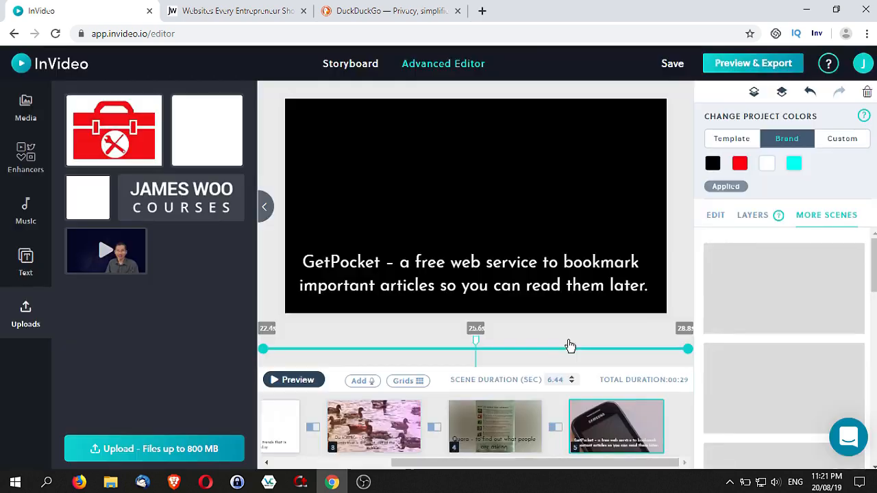
Shrink the courses logo, place it in the upper-right corner of scene 5's frame and preview the scene.
{"action": "left_click_drag", "start_coordinate": [467, 199], "coordinate": [548, 142]}
{"action": "left_click_drag", "start_coordinate": [462, 117], "coordinate": [532, 149]}
{"action": "left_click_drag", "start_coordinate": [592, 167], "coordinate": [596, 128]}
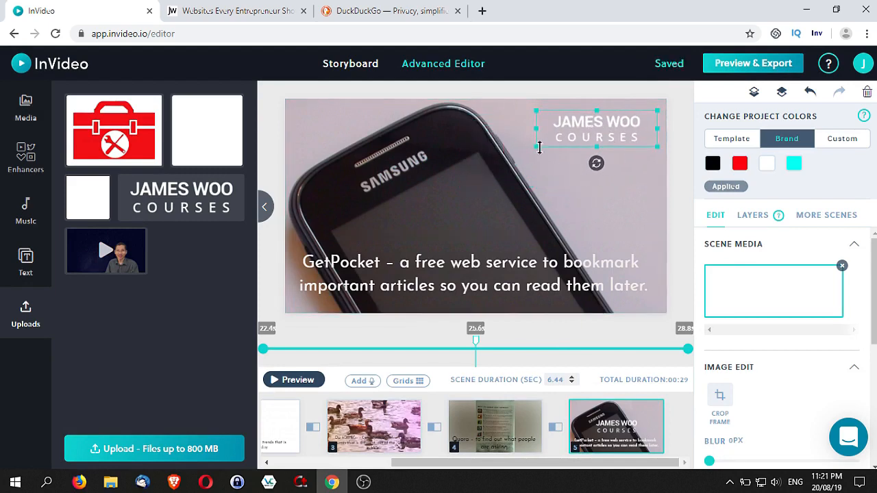
{"action": "left_click_drag", "start_coordinate": [535, 148], "coordinate": [546, 141]}
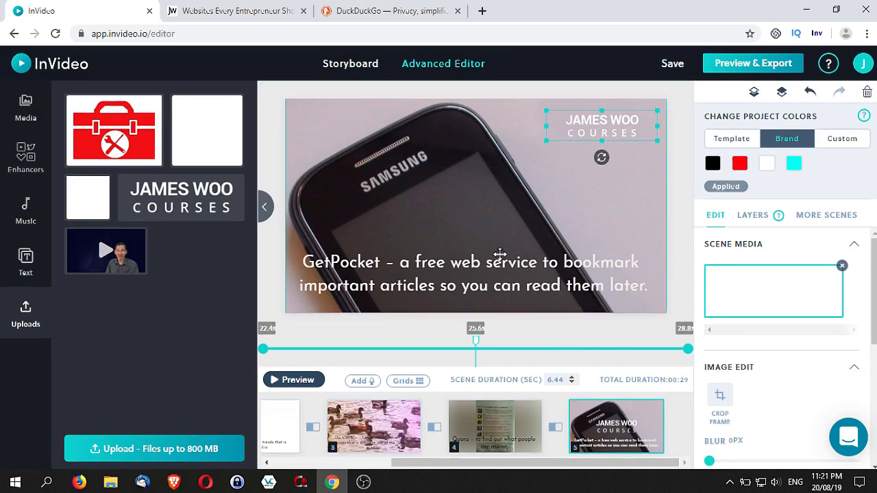
{"action": "left_click", "coordinate": [291, 381]}
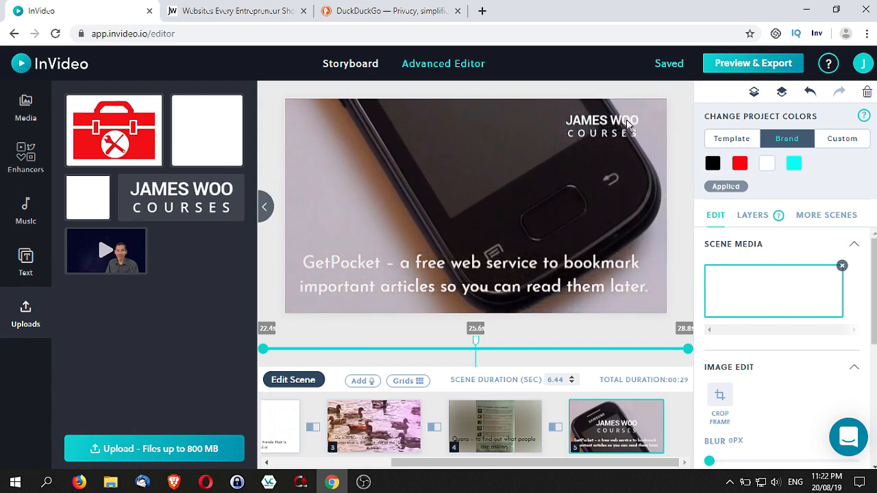
{"action": "left_click", "coordinate": [569, 134]}
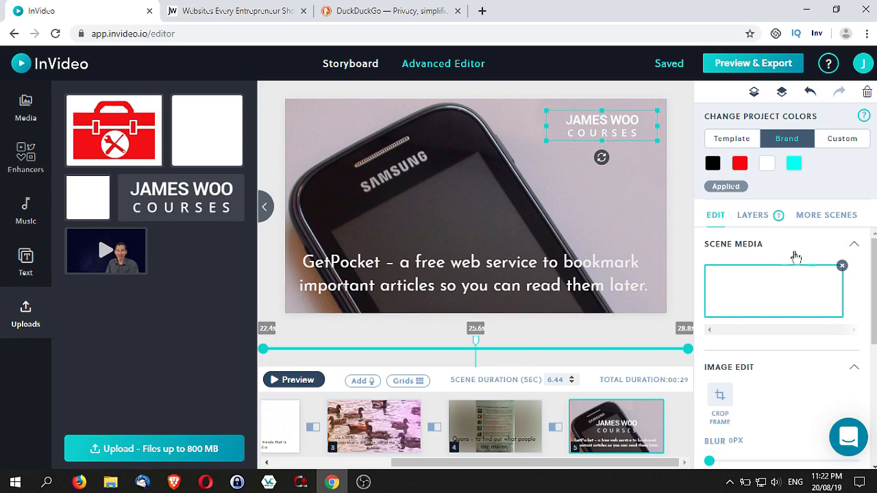
Preview the whole video, close the preview without exporting, and return to InVideo's project start page.
{"action": "scroll", "coordinate": [866, 287], "scroll_direction": "down", "scroll_amount": 3}
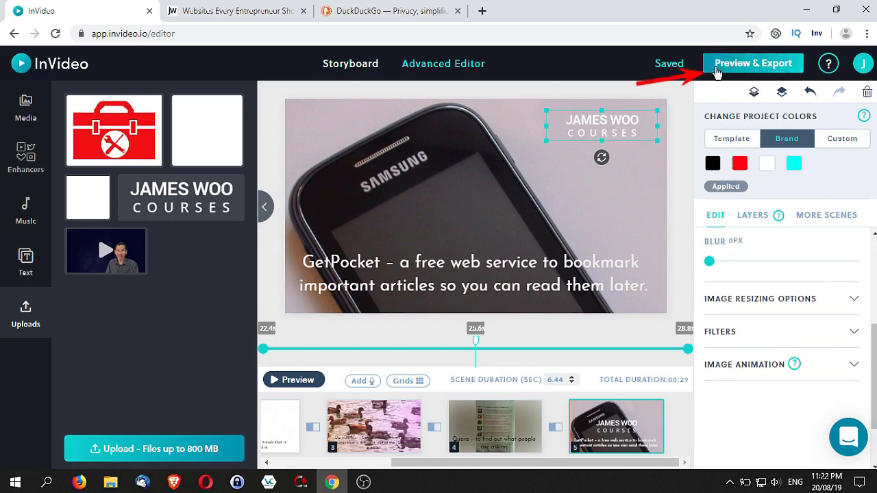
{"action": "left_click", "coordinate": [716, 69]}
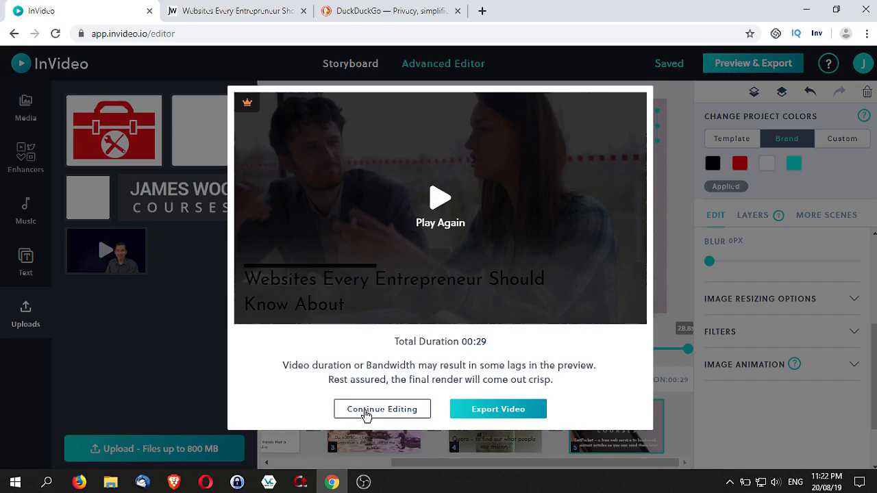
{"action": "left_click", "coordinate": [680, 107]}
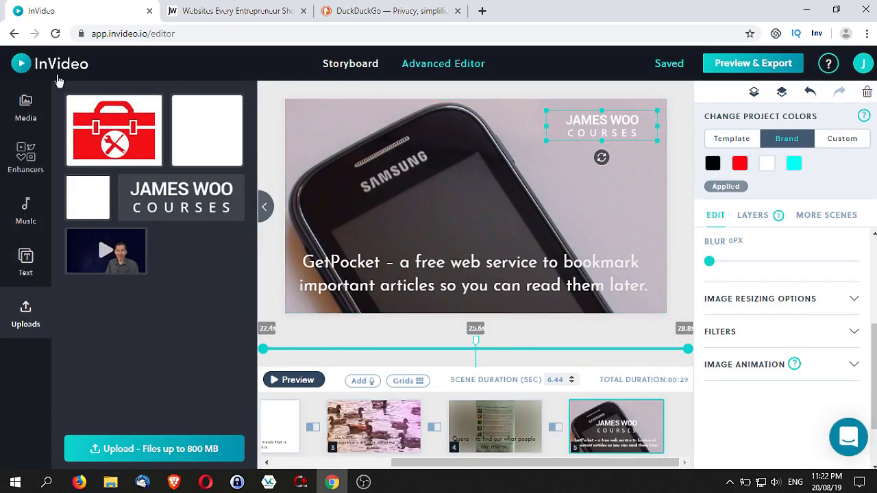
{"action": "left_click", "coordinate": [60, 65]}
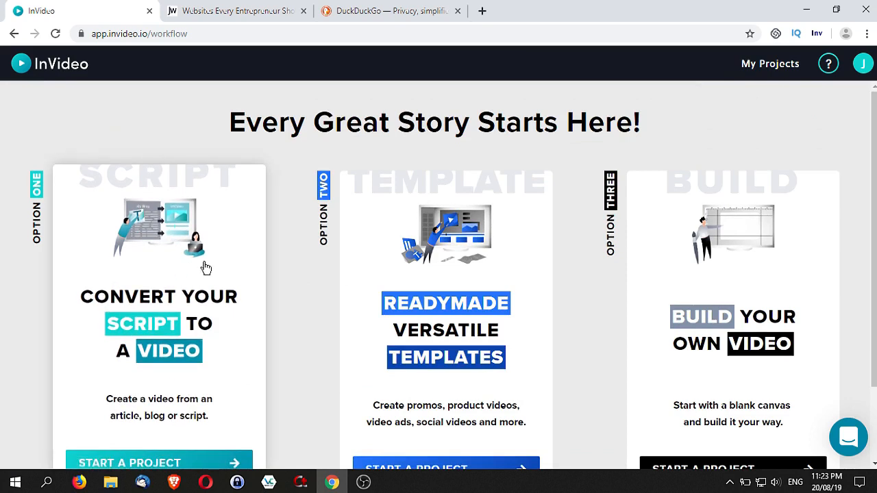